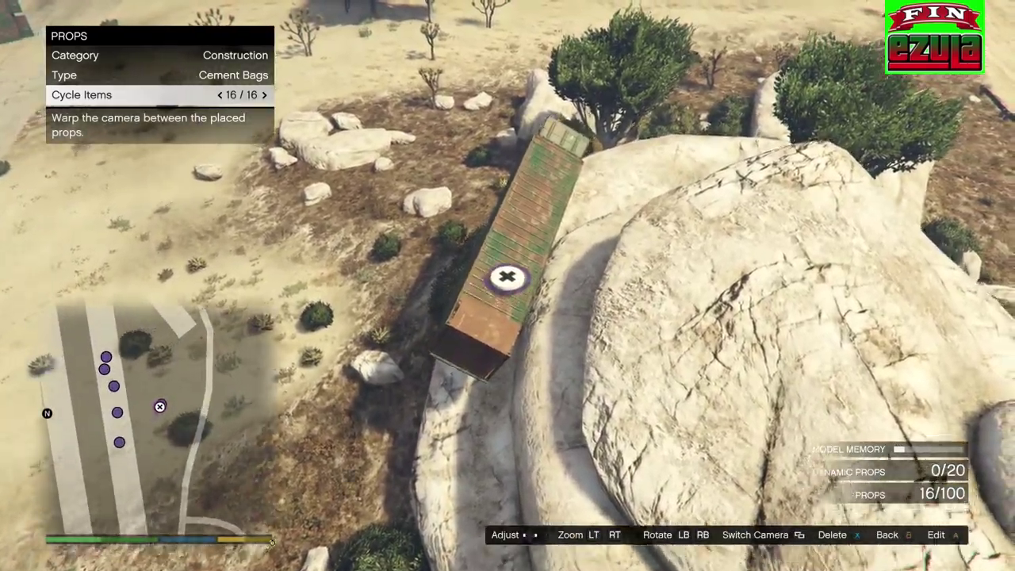
# Step: Pick up the placed container beside the large rock, cancel the edit, and go to placed prop 1
pyautogui.press('Return')
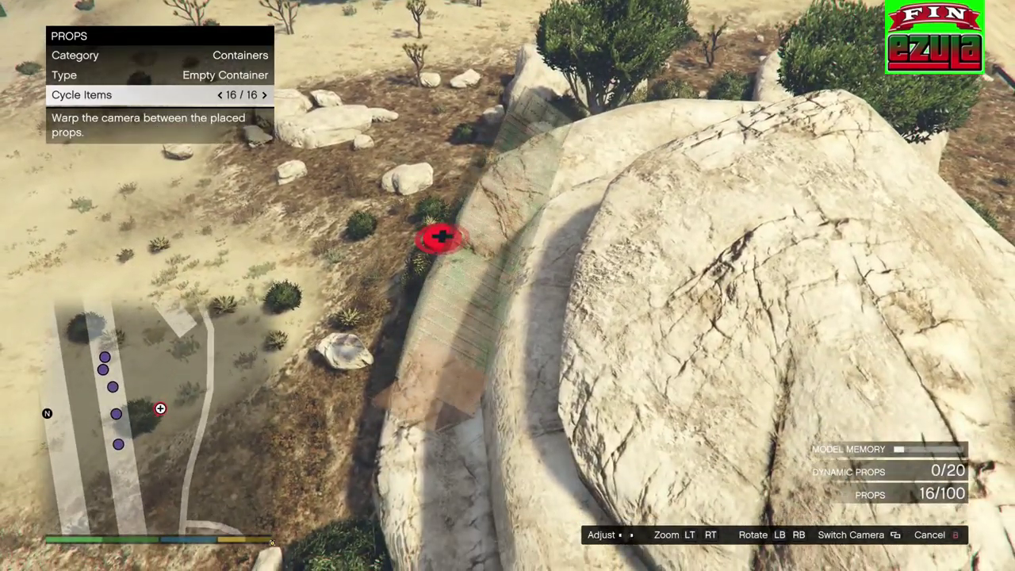
pyautogui.press('Escape')
pyautogui.press('Right')
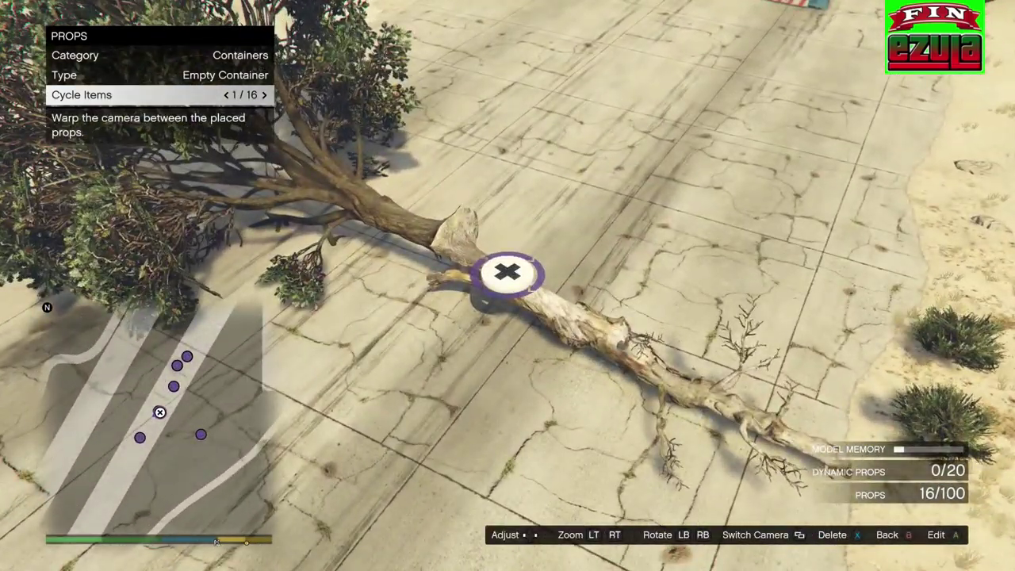
pyautogui.press('Up')
pyautogui.press('Down')
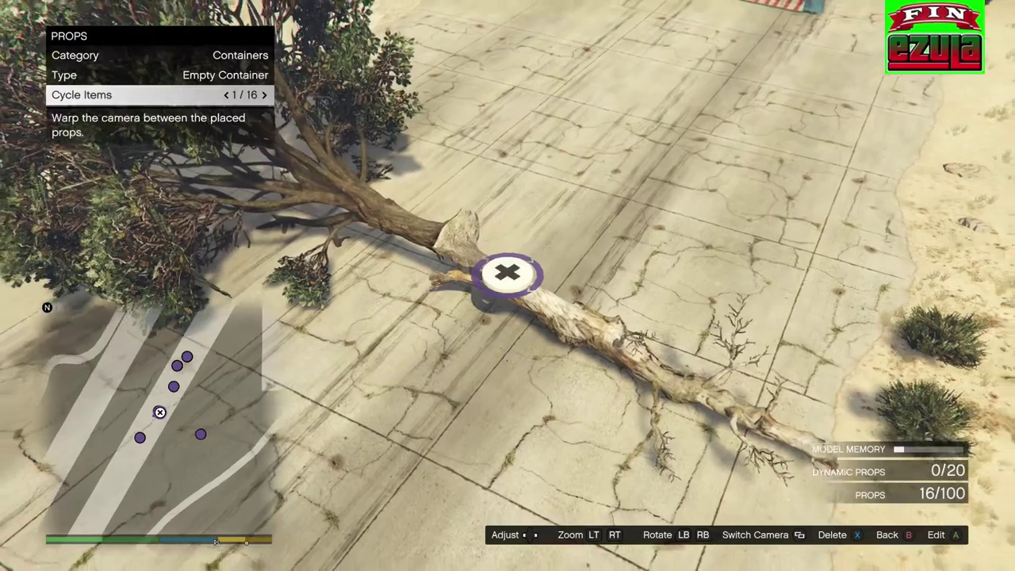
# Step: Move an Empty Container preview along the runway between the blue barrier and the fallen tree
pyautogui.press('Right')
pyautogui.press('Right')
pyautogui.press('Right')
pyautogui.press('w')
pyautogui.press('w')
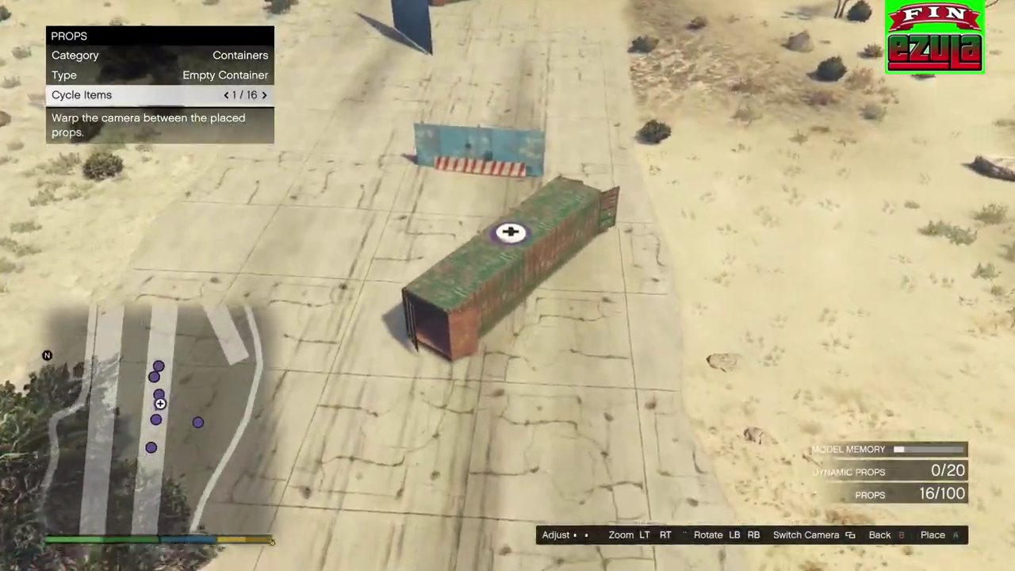
pyautogui.press('s')
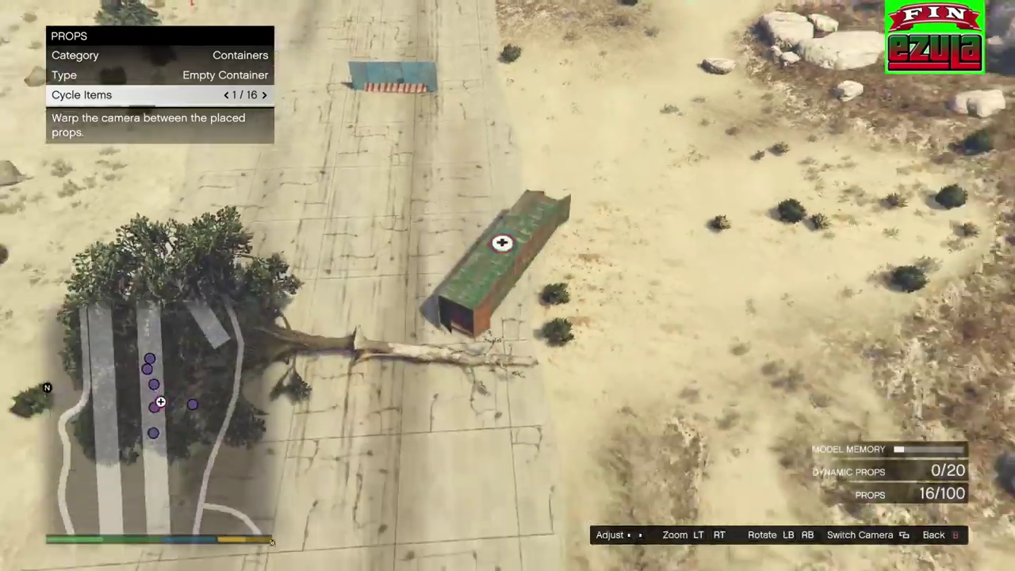
# Step: Pick up the container that is placed prop 16, carry it to the large rock and turn it along the rock's edge
pyautogui.press('Left')
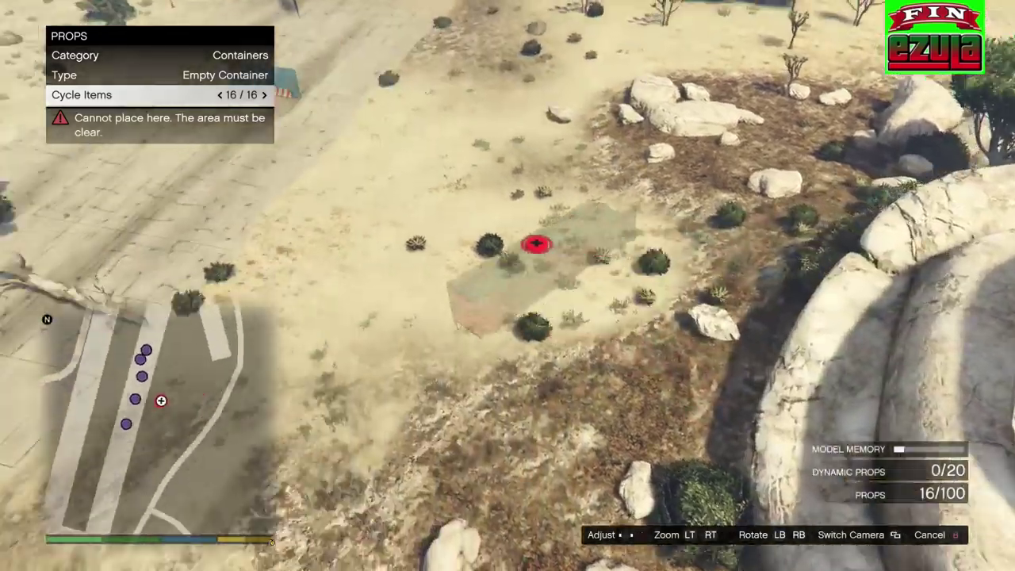
pyautogui.press('d')
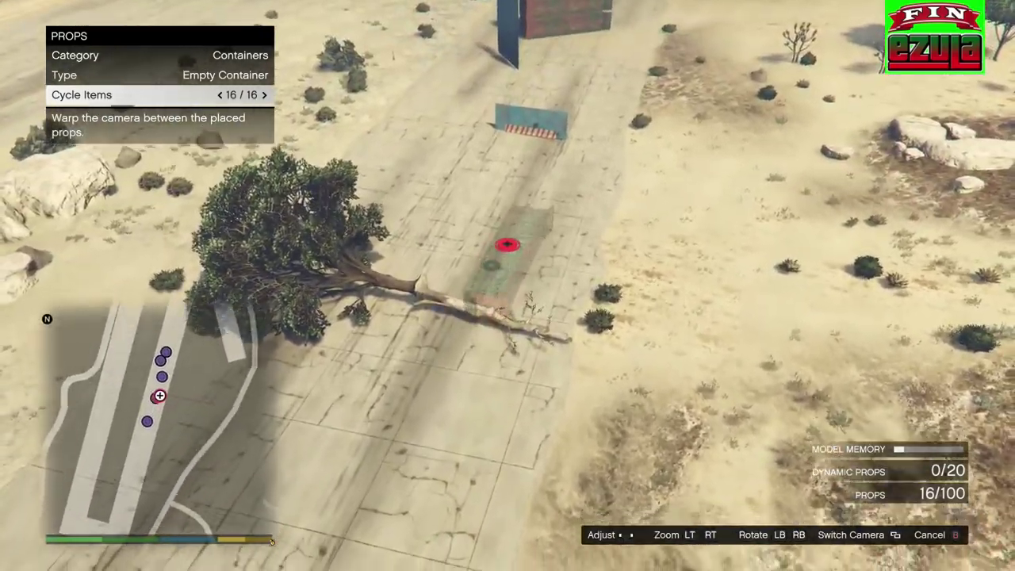
pyautogui.press('s')
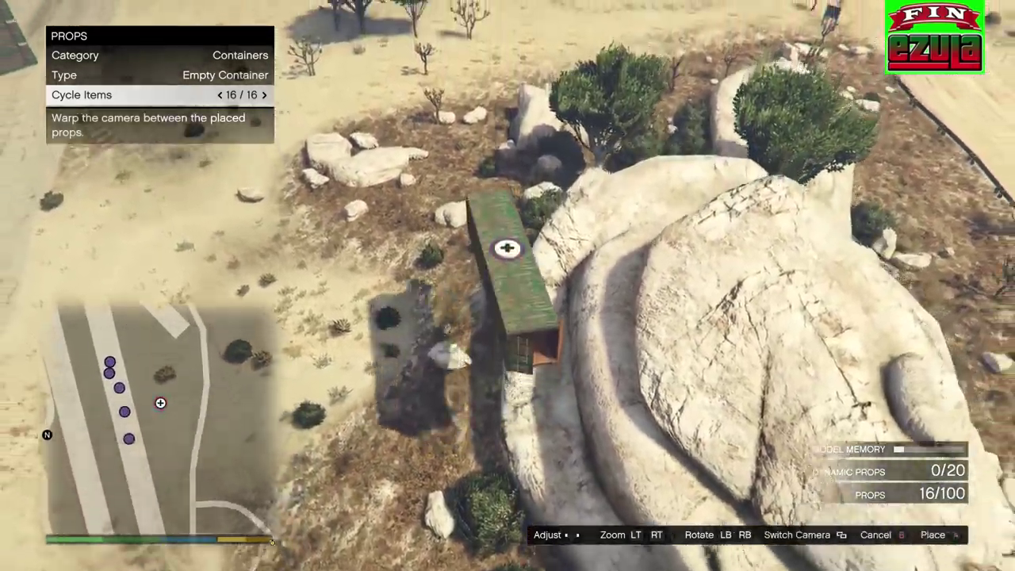
pyautogui.press('s')
pyautogui.press('e')
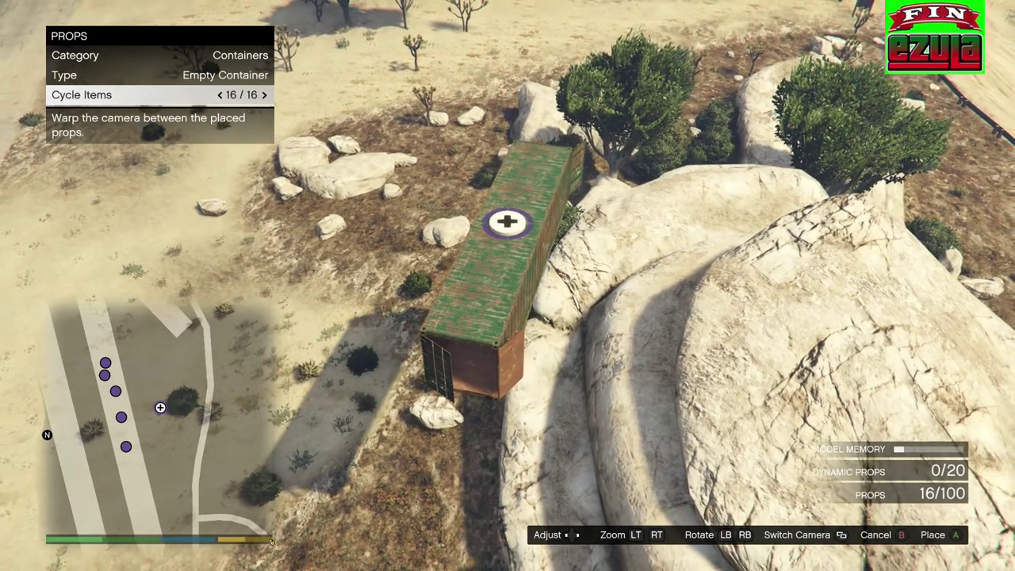
# Step: Shift the held container towards the small boulder until it drops against the foot of the large rock
pyautogui.press('s')
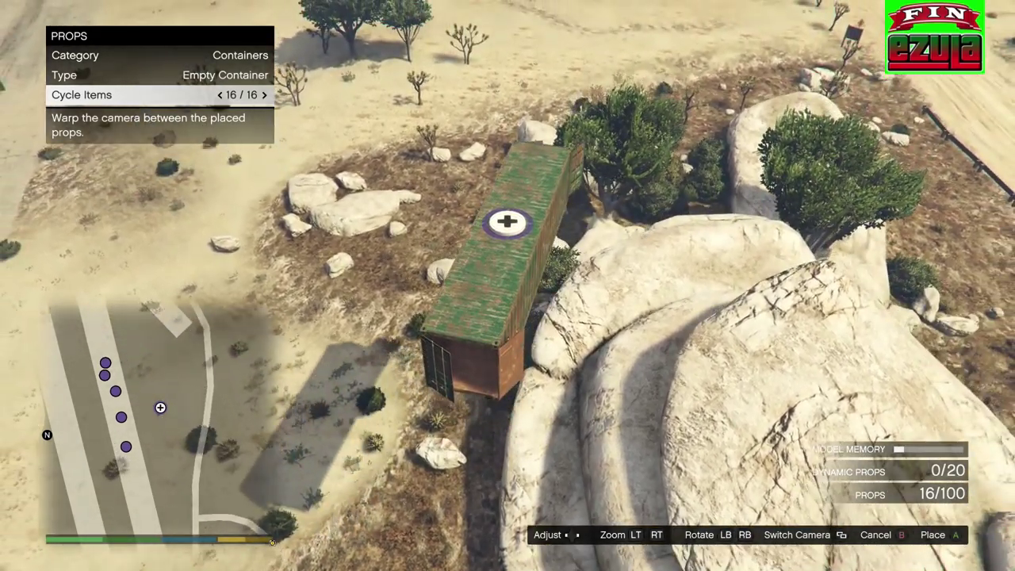
pyautogui.press('w')
pyautogui.press('s')
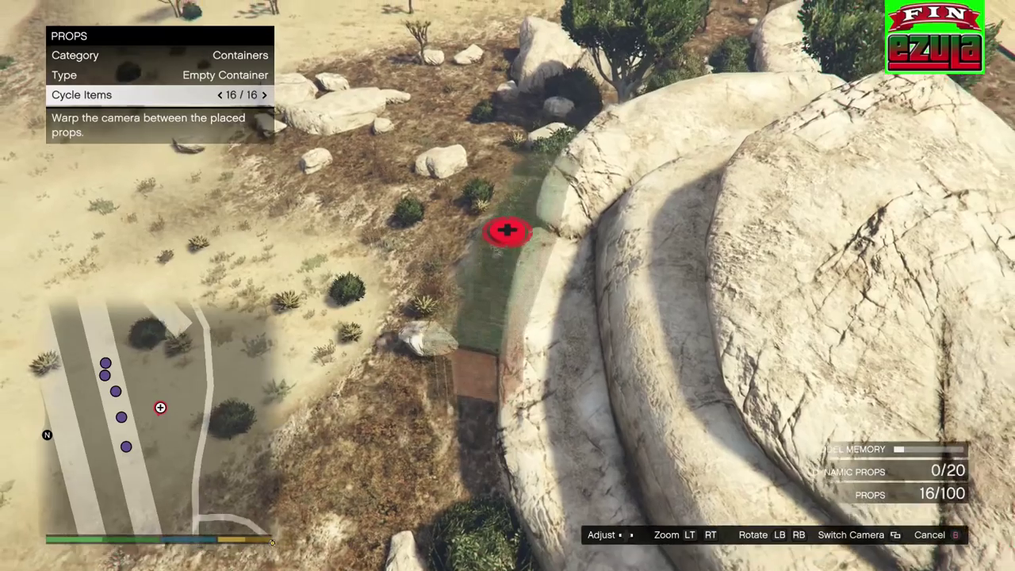
pyautogui.press('w')
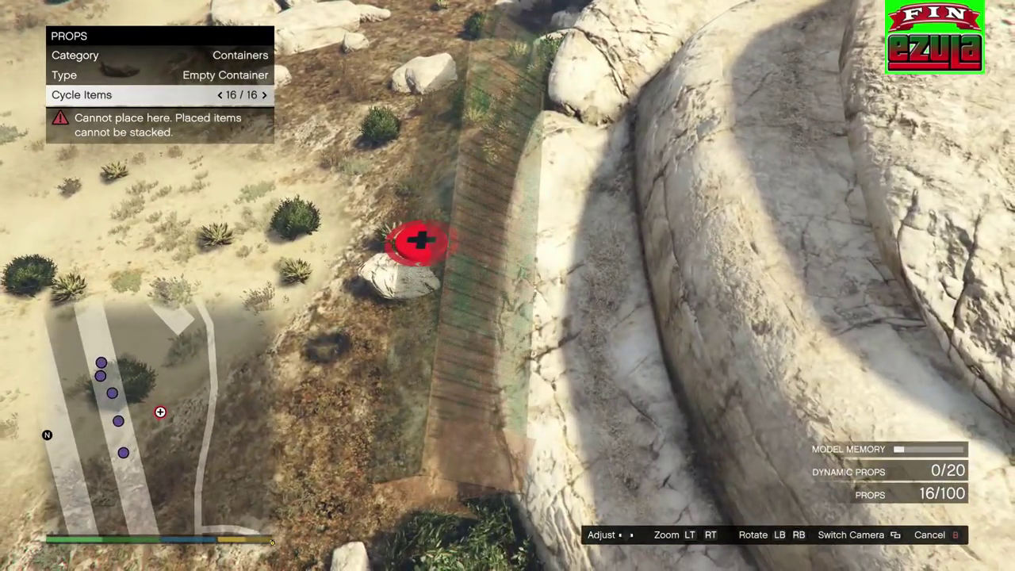
# Step: Try other positions for the held container on and beside the large rock to change its height and tilt
pyautogui.press('s')
pyautogui.press('d')
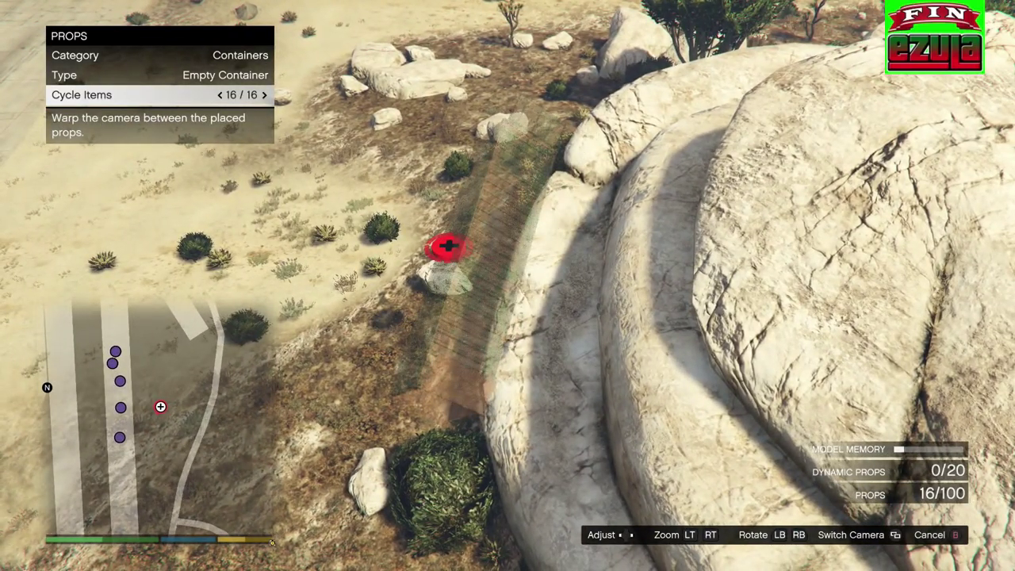
pyautogui.press('s')
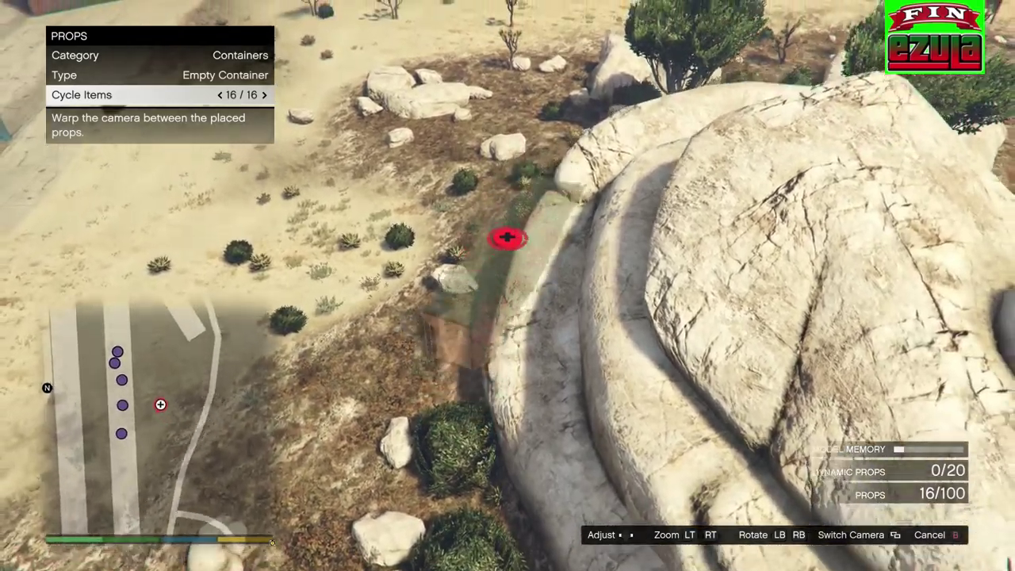
pyautogui.press('w')
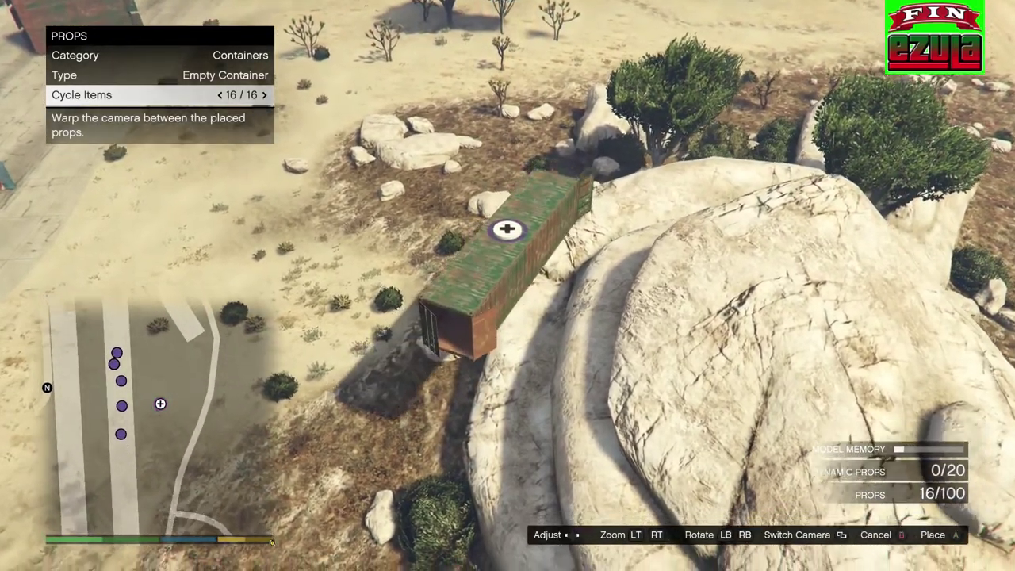
pyautogui.press('s')
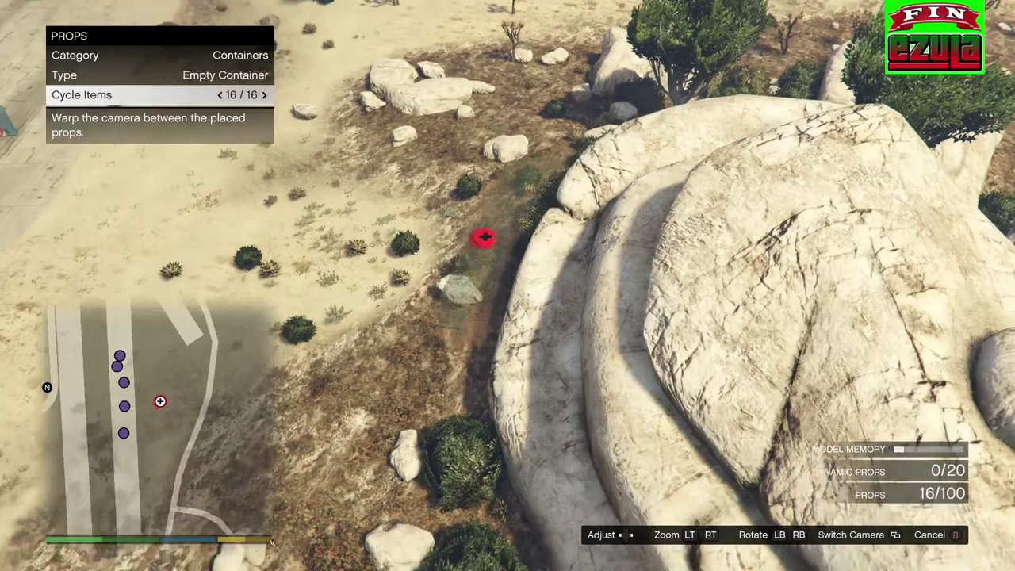
pyautogui.press('w')
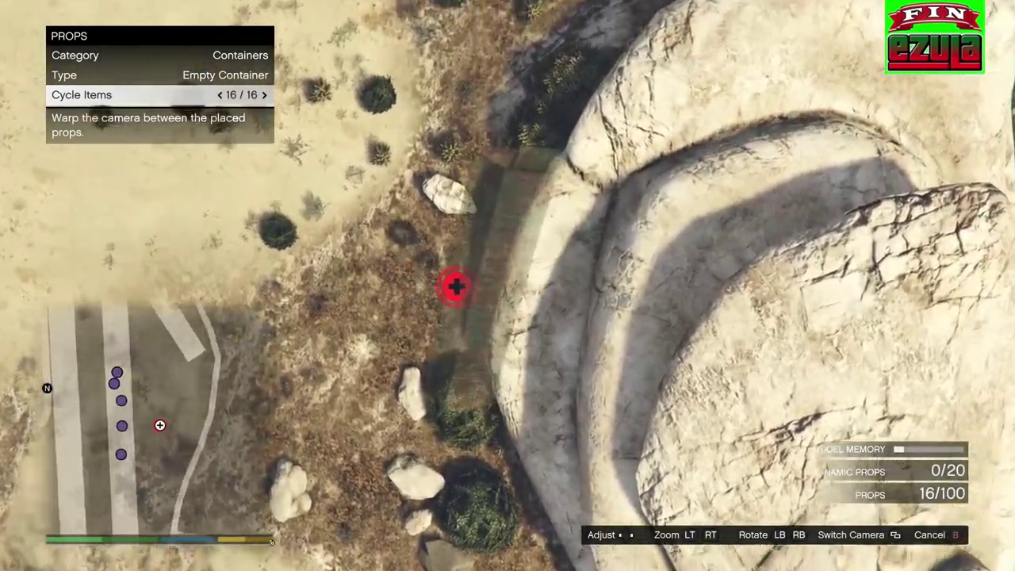
# Step: Line the held container up lengthwise with the large rock's edge and place it there tilted on its side
pyautogui.press('d')
pyautogui.press('a')
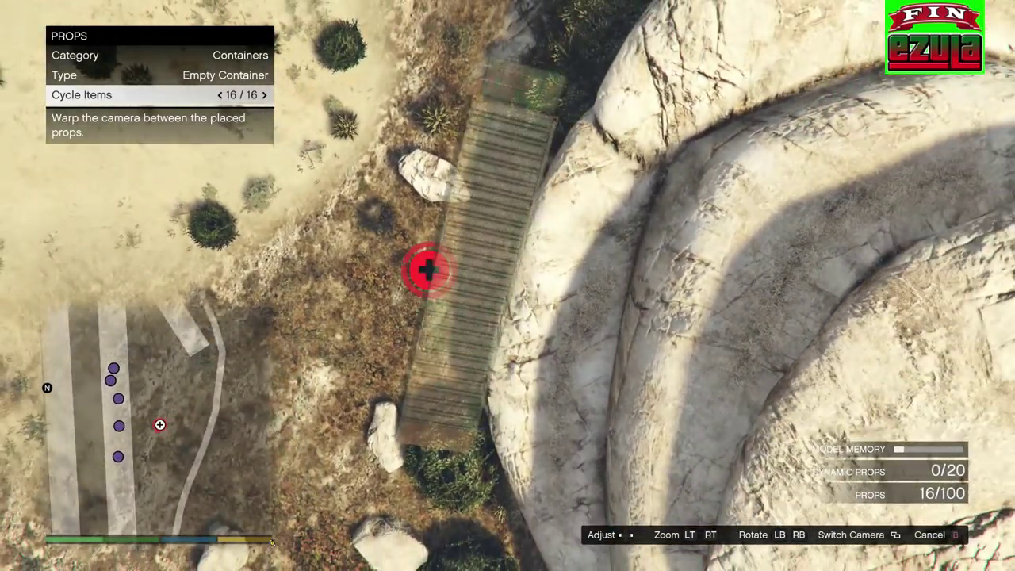
pyautogui.press('pagedown')
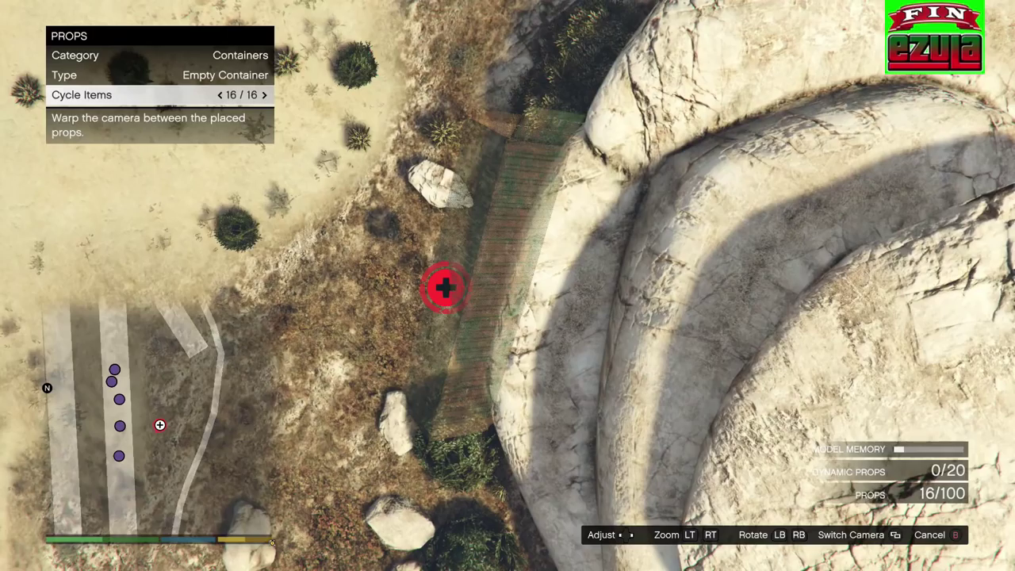
pyautogui.press('Right')
pyautogui.press('e')
pyautogui.press('e')
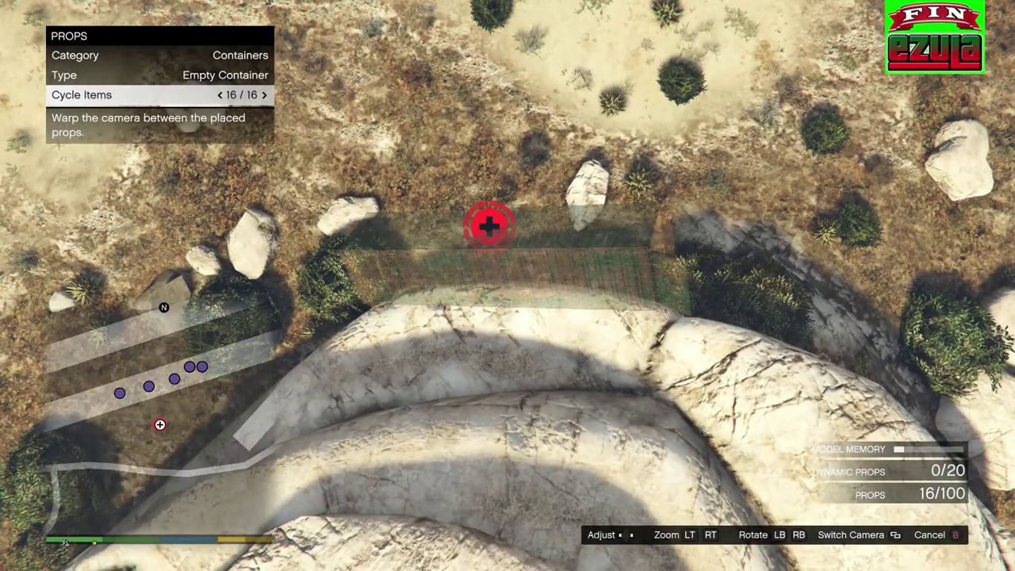
pyautogui.press('q')
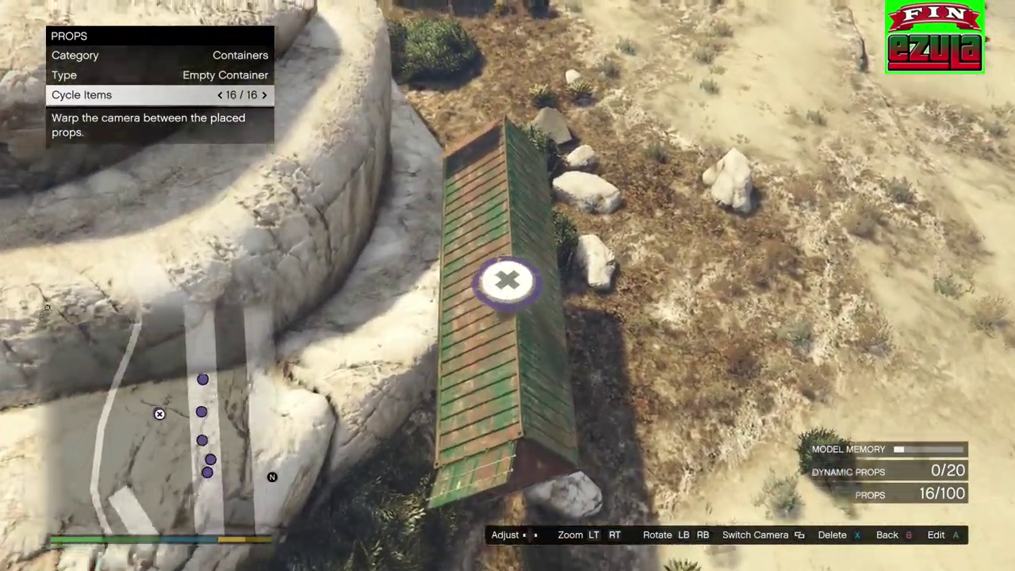
pyautogui.press('Return')
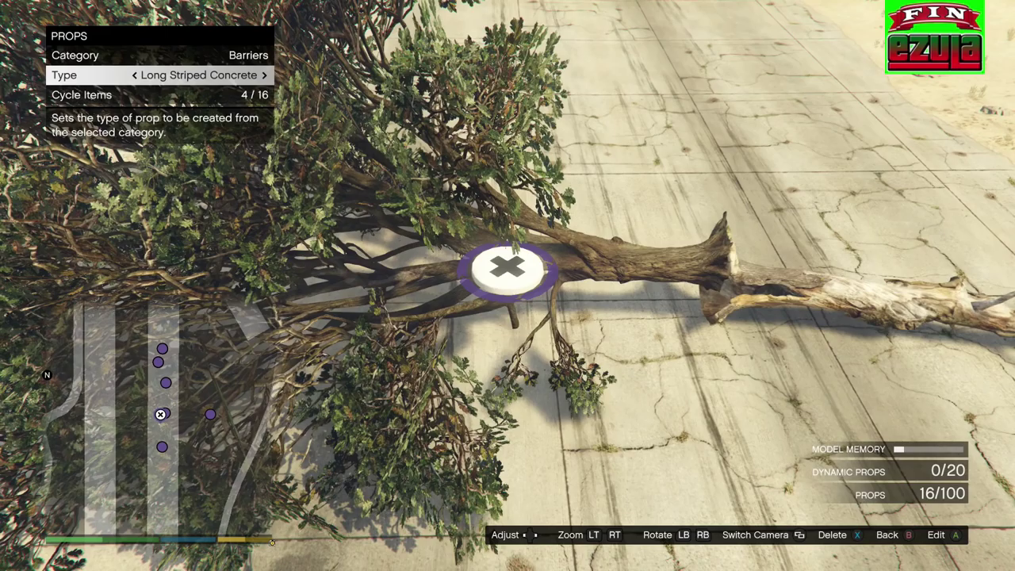
# Step: Pick up the placed Oak Tree and the Fallen Tree on the runway one after the other, cancelling each edit
pyautogui.press('Return')
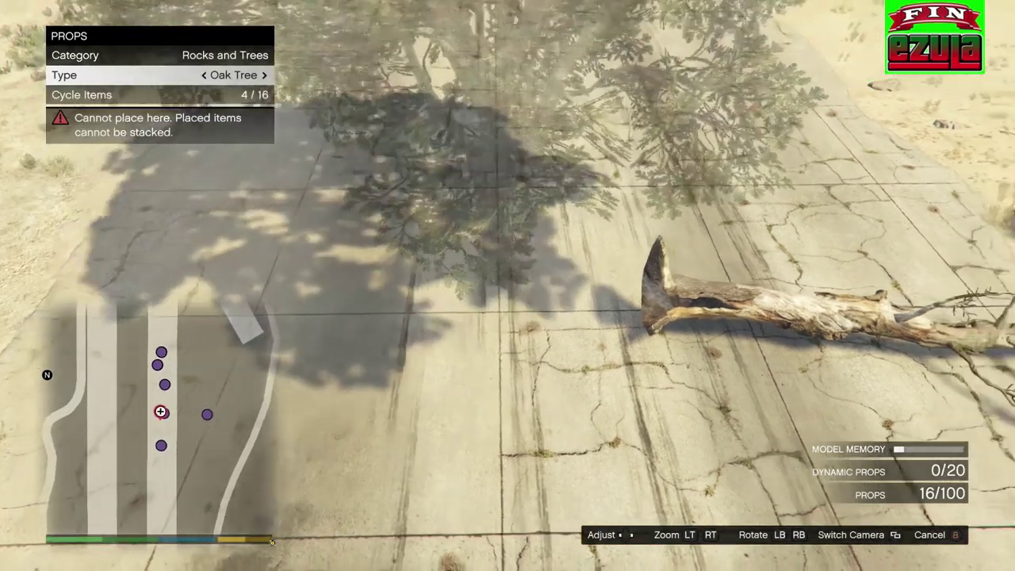
pyautogui.press('Down')
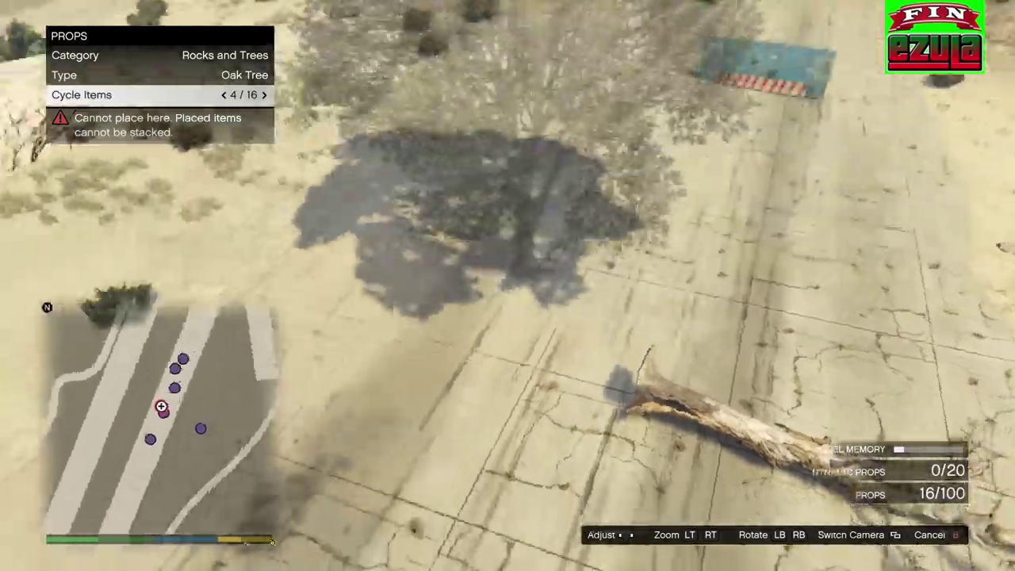
pyautogui.press('Escape')
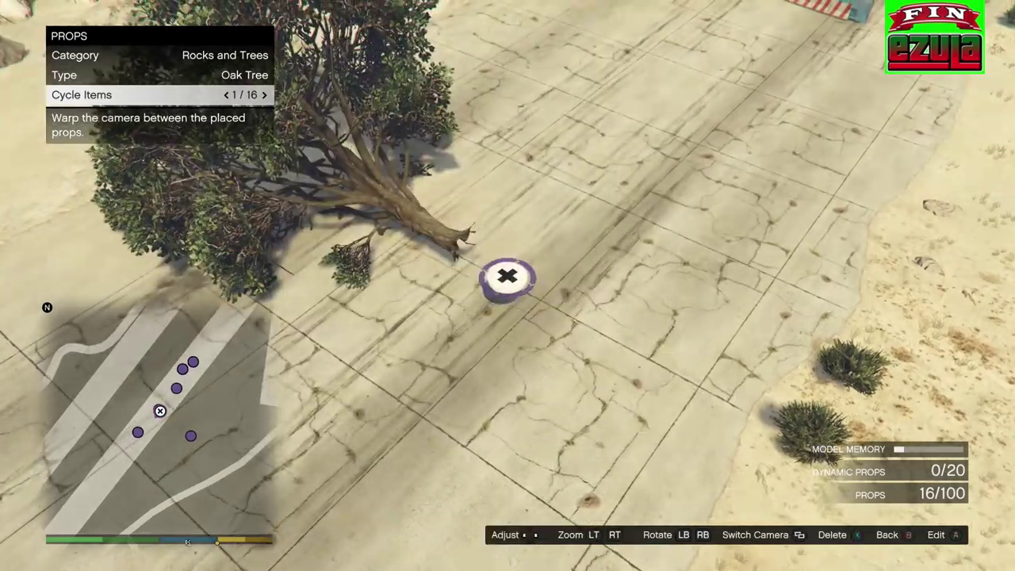
pyautogui.press('Return')
pyautogui.press('BackSpace')
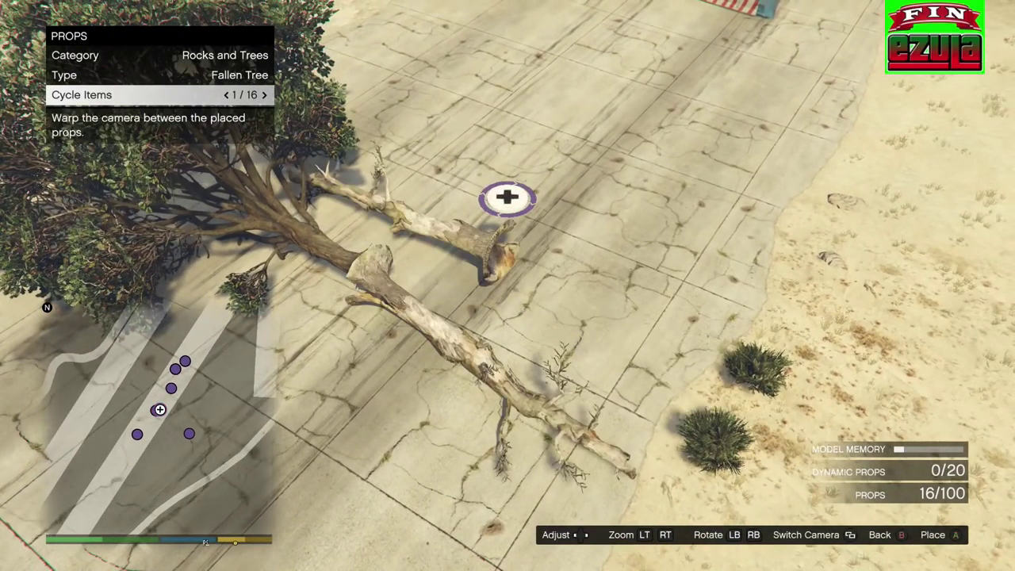
# Step: Pick up the Oak Tree that is prop 4, warp it to prop 1, and place it on its side against the fallen trunk
pyautogui.press('Right')
pyautogui.press('Right')
pyautogui.press('Right')
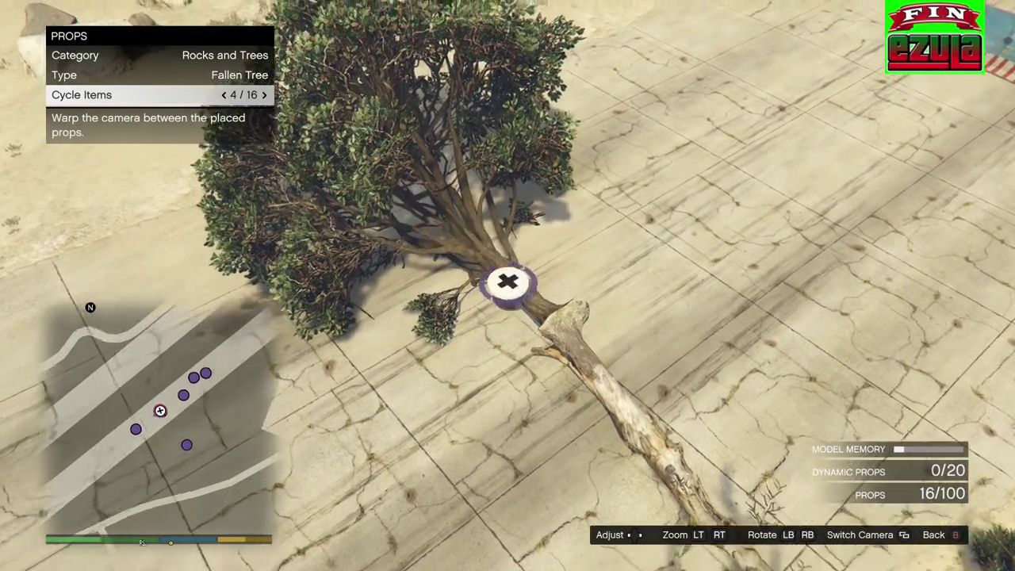
pyautogui.press('Return')
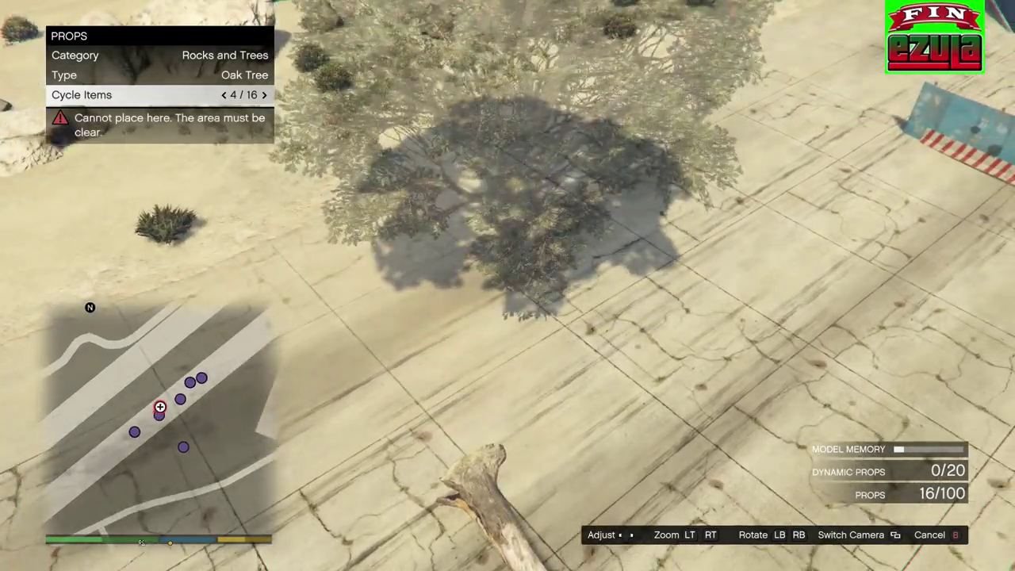
pyautogui.press('Left')
pyautogui.press('Left')
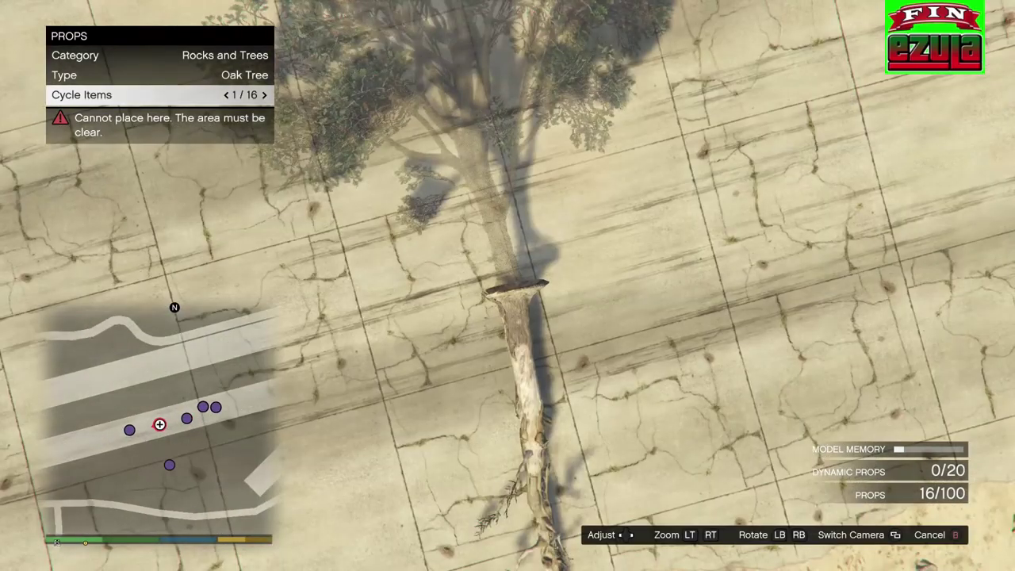
pyautogui.press('Right')
pyautogui.press('Left')
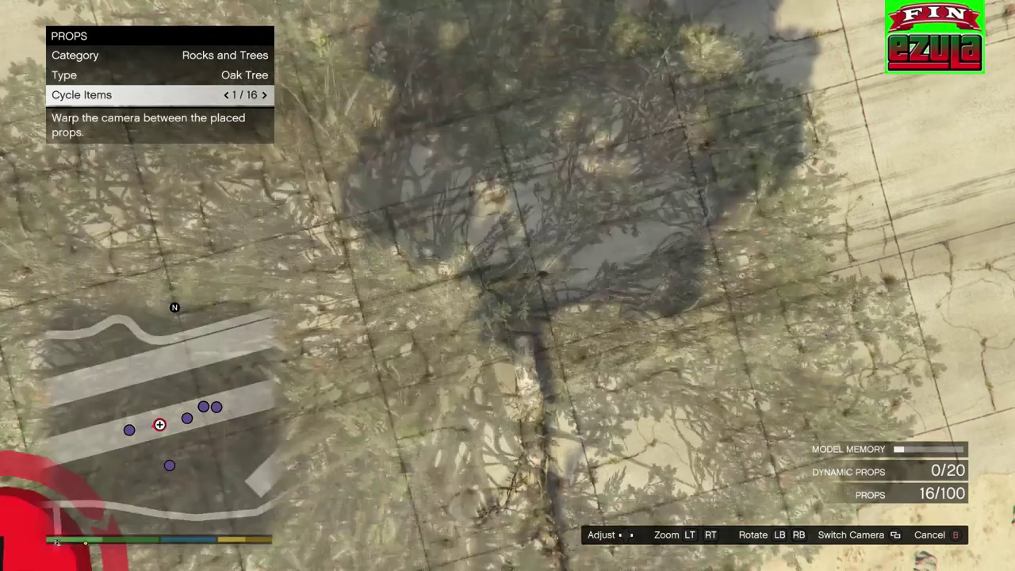
pyautogui.press('Return')
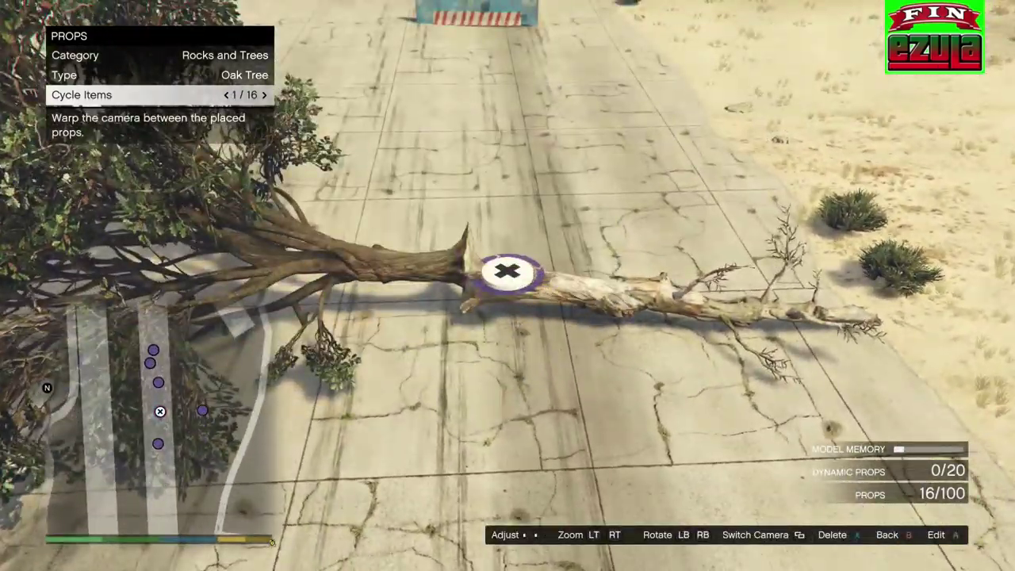
# Step: Cycle through the placed props to compare the blue barrier, prop 3, with the Oak Tree, prop 4
pyautogui.press('Right')
pyautogui.press('Right')
pyautogui.press('Right')
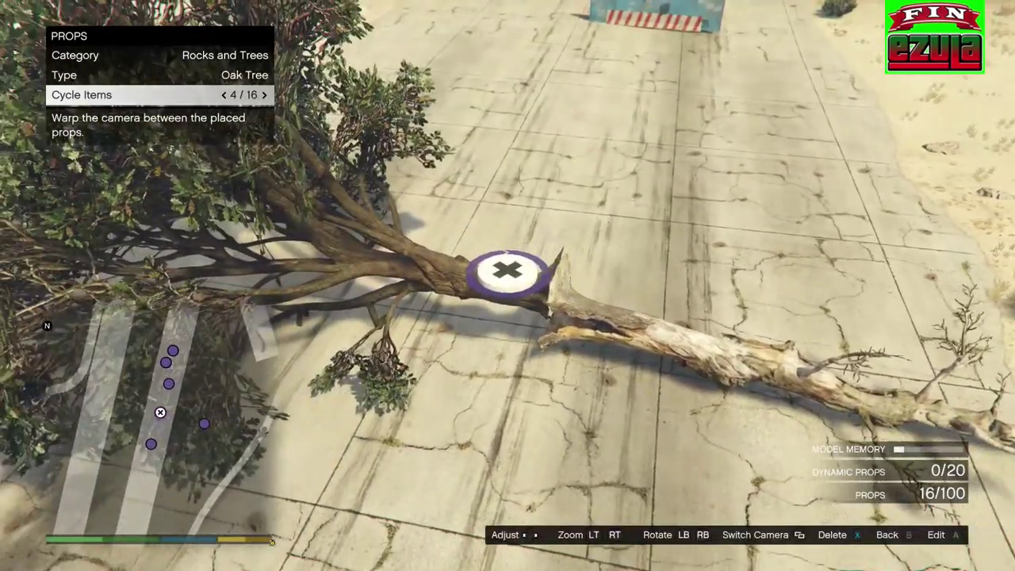
pyautogui.press('Left')
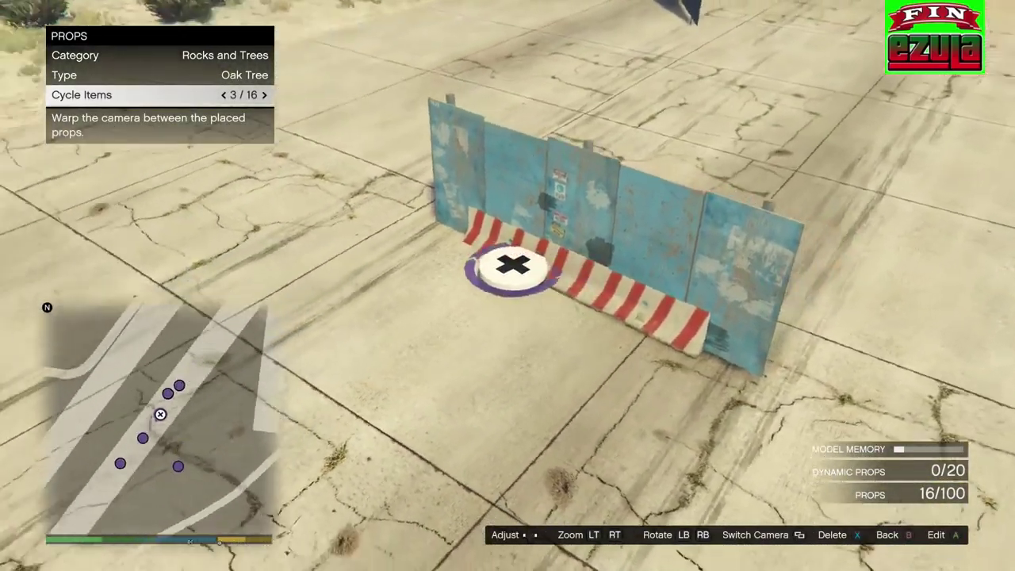
pyautogui.press('Right')
pyautogui.press('Right')
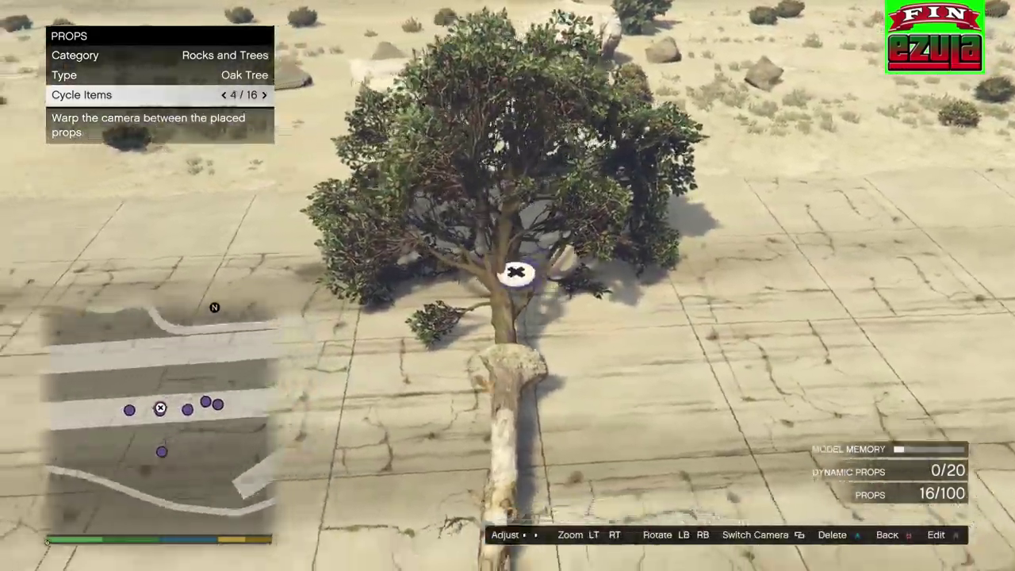
# Step: Pick up the Oak Tree that is prop 4 and warp it to prop 1 and on to prop 2
pyautogui.press('Return')
pyautogui.press('Left')
pyautogui.press('Left')
pyautogui.press('Left')
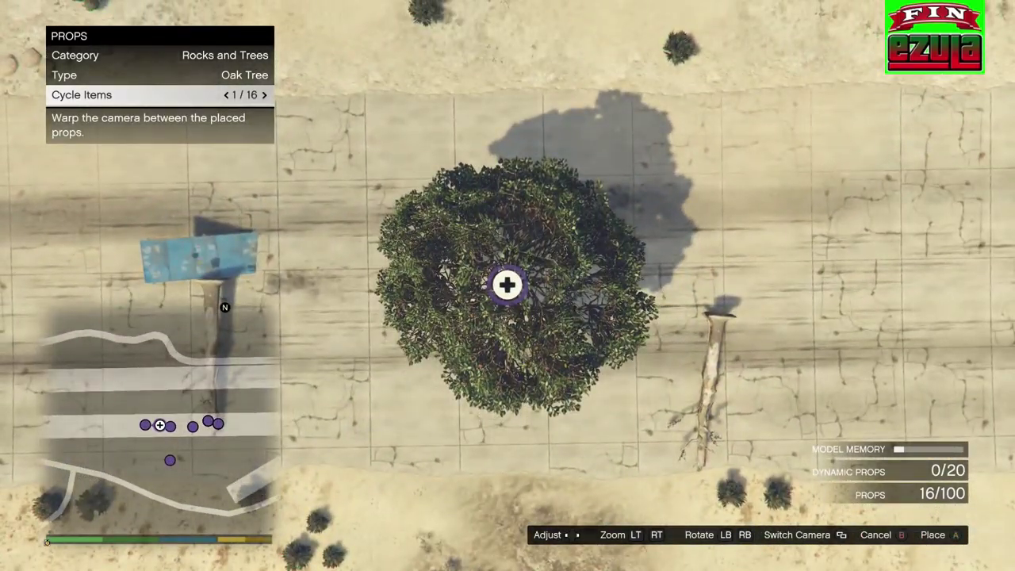
pyautogui.press('Right')
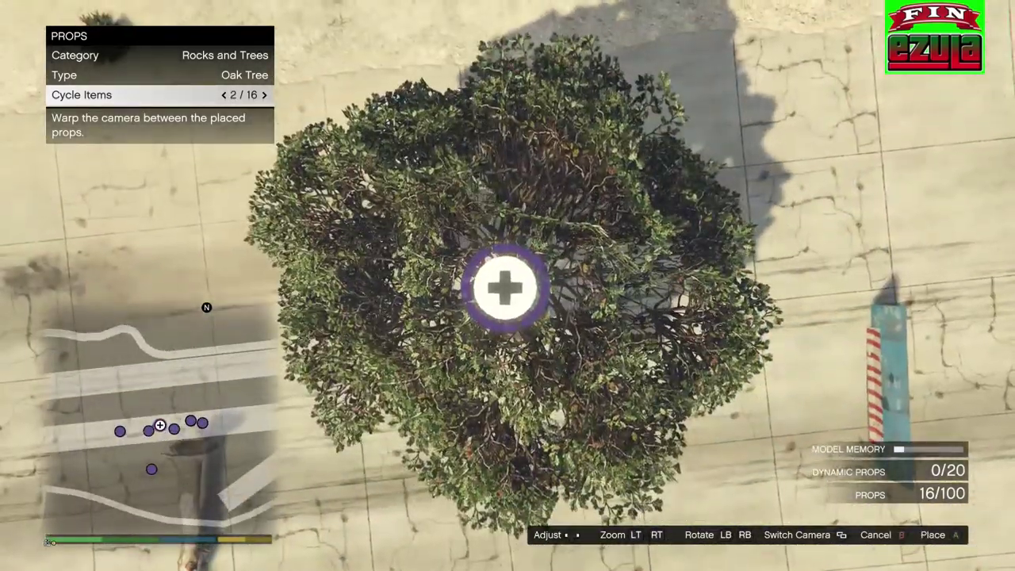
pyautogui.press('Up')
pyautogui.press('Down')
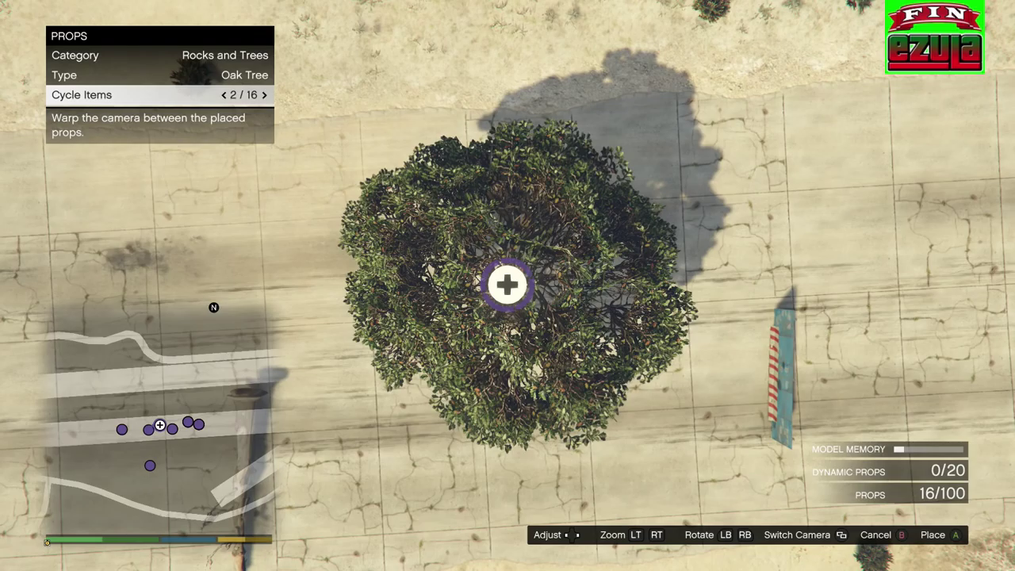
# Step: Warp the held Oak Tree back and forth between props 1 and 2 to lay it on its side against the fallen trunk
pyautogui.press('Left')
pyautogui.press('Right')
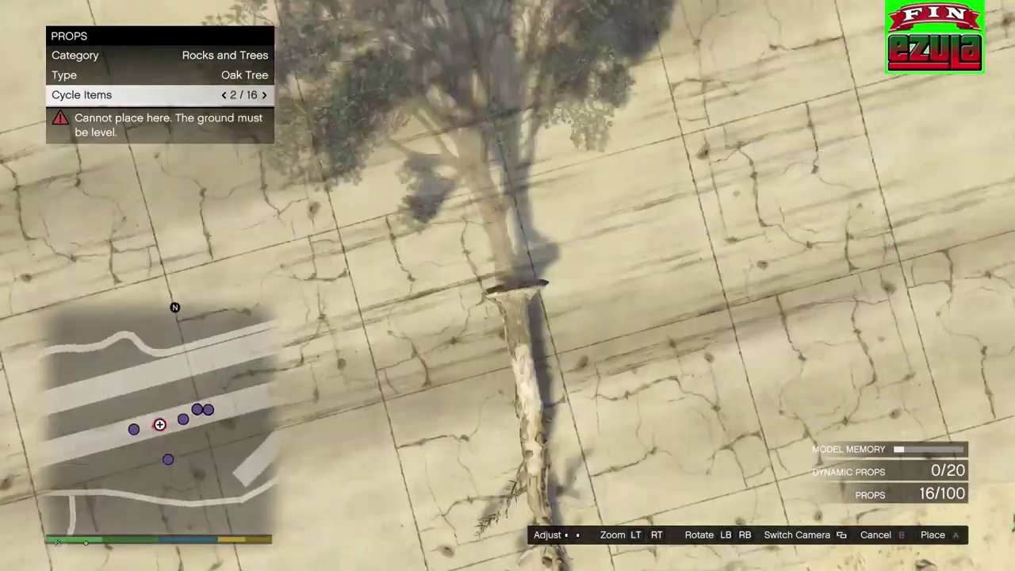
pyautogui.press('Right')
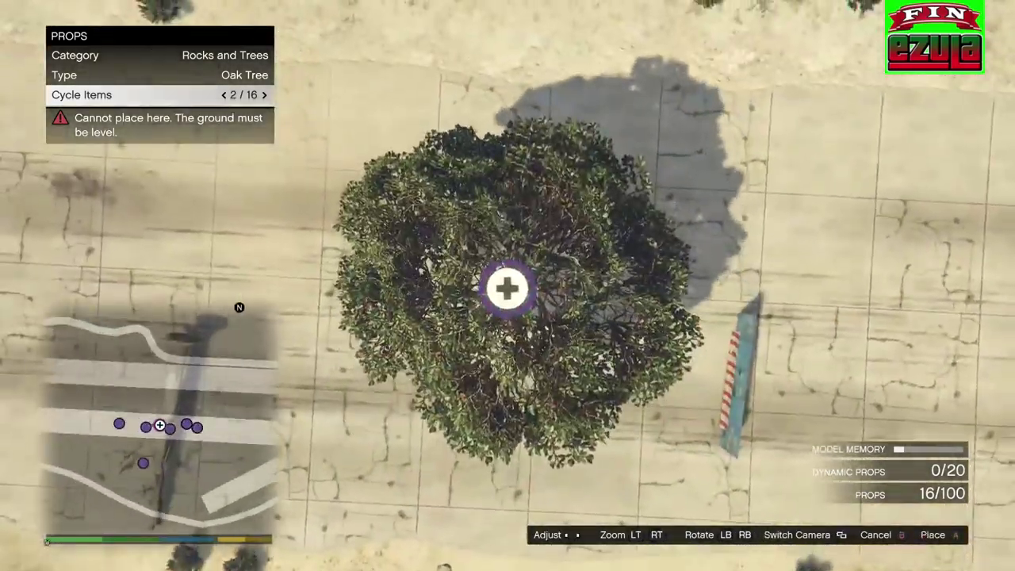
pyautogui.press('c')
pyautogui.press('Right')
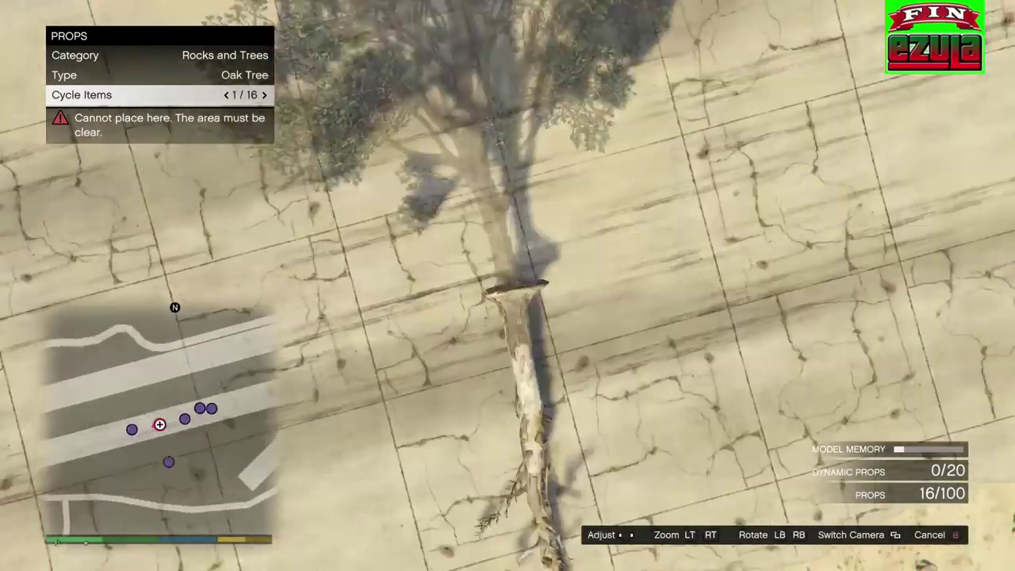
pyautogui.press('c')
pyautogui.press('Right')
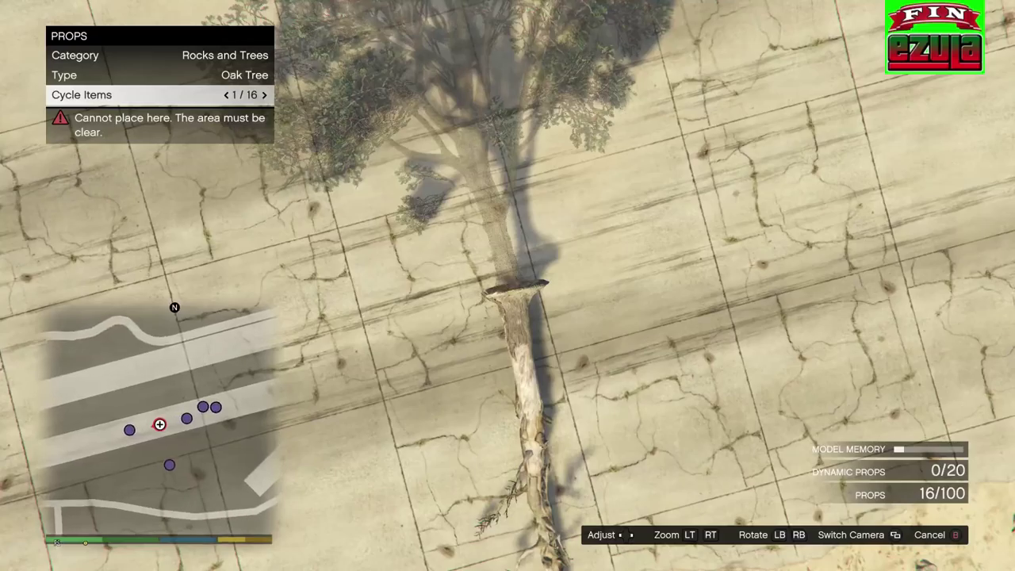
pyautogui.press('Right')
pyautogui.press('Right')
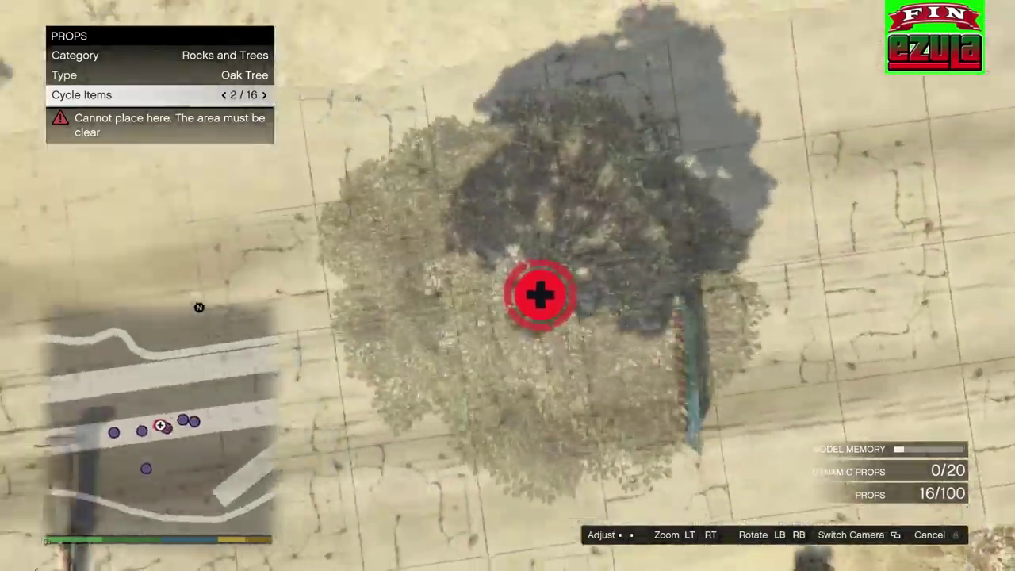
pyautogui.press('Right')
pyautogui.press('Right')
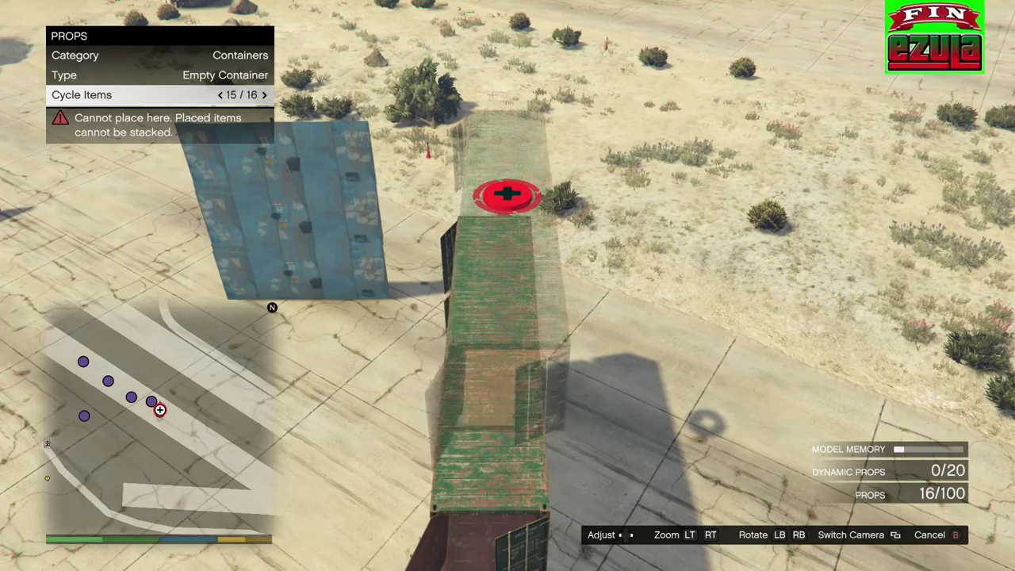
# Step: Add an Empty Container to the top of the container stack and warp the held container between props 15, 16 and 17
pyautogui.press('Escape')
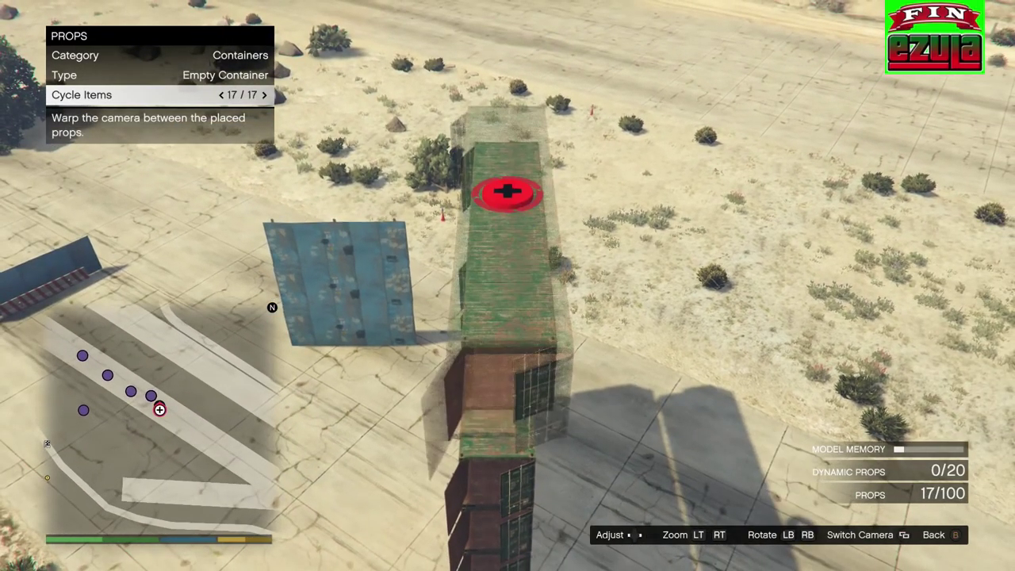
pyautogui.scroll(-3, 507, 286)
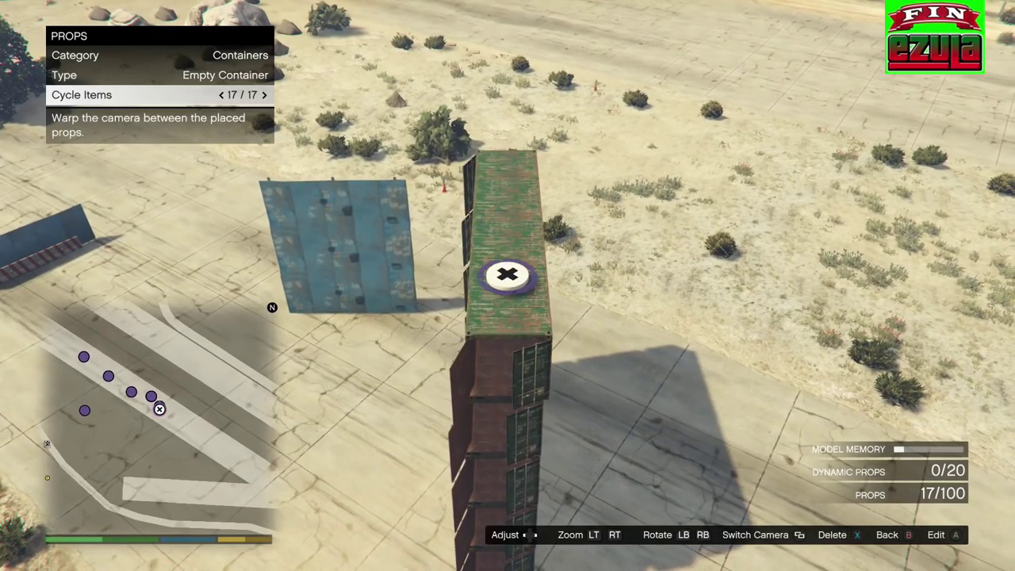
pyautogui.press('Left')
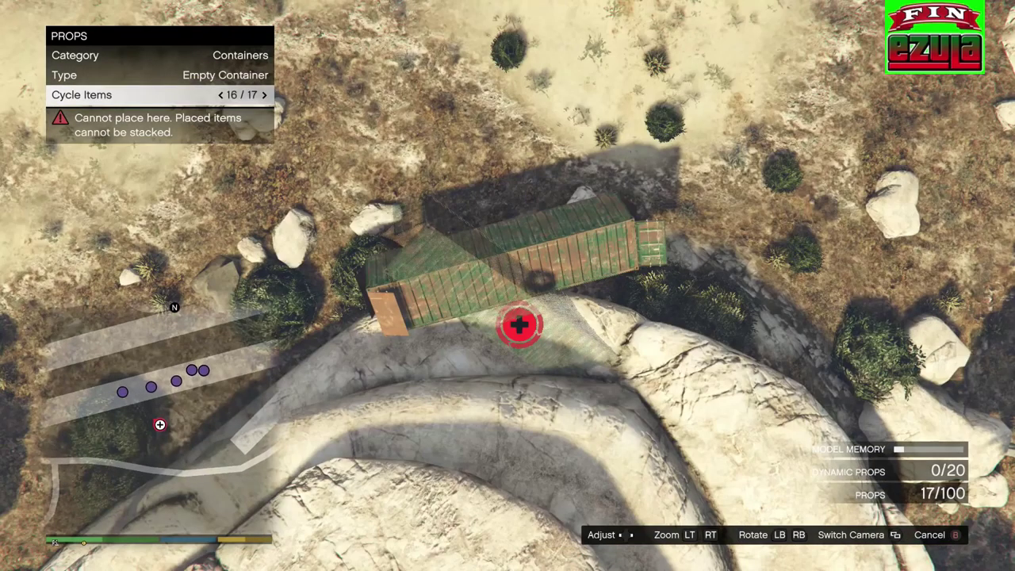
pyautogui.press('Right')
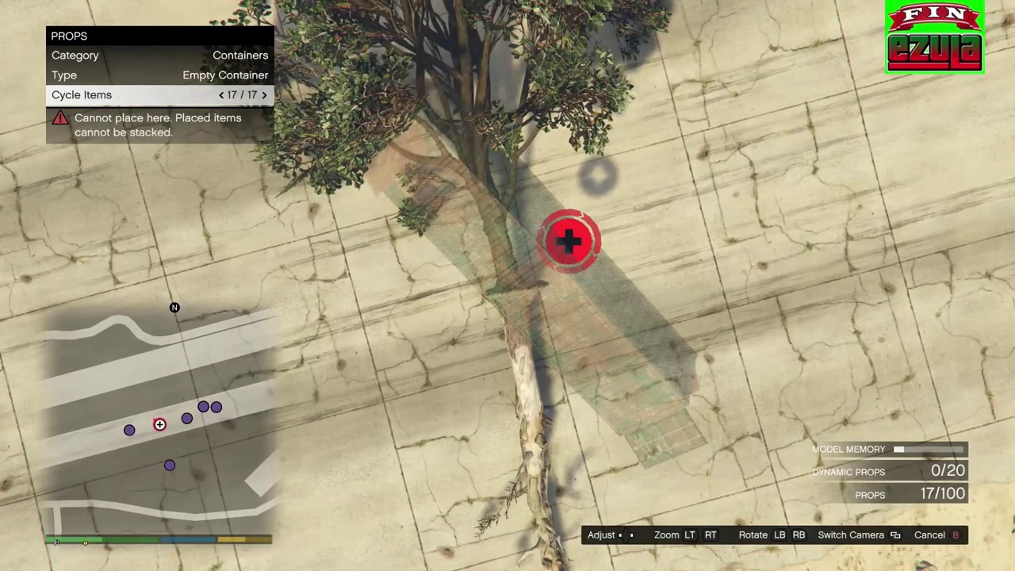
pyautogui.press('Left')
pyautogui.press('Left')
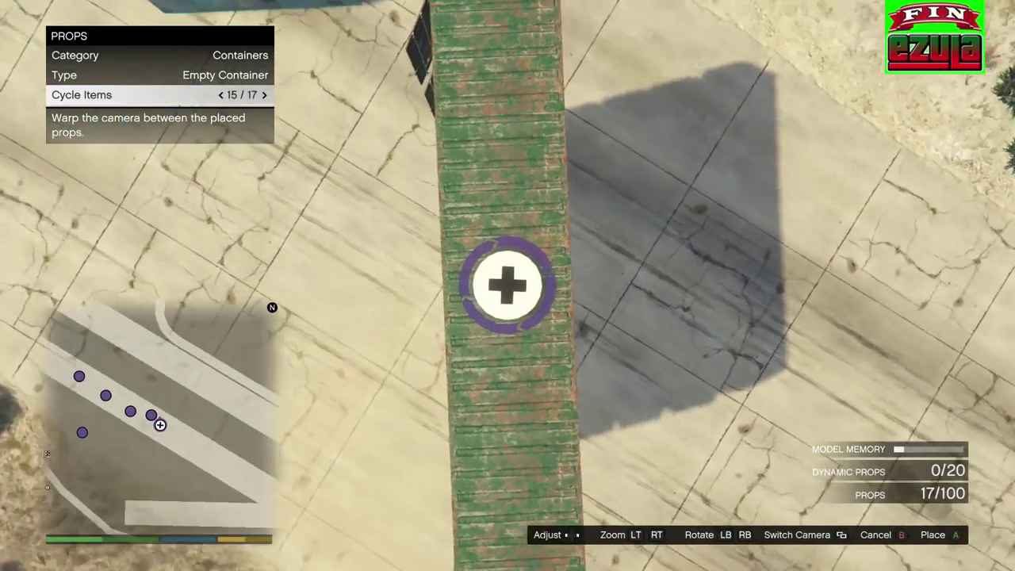
pyautogui.press('Right')
pyautogui.press('w')
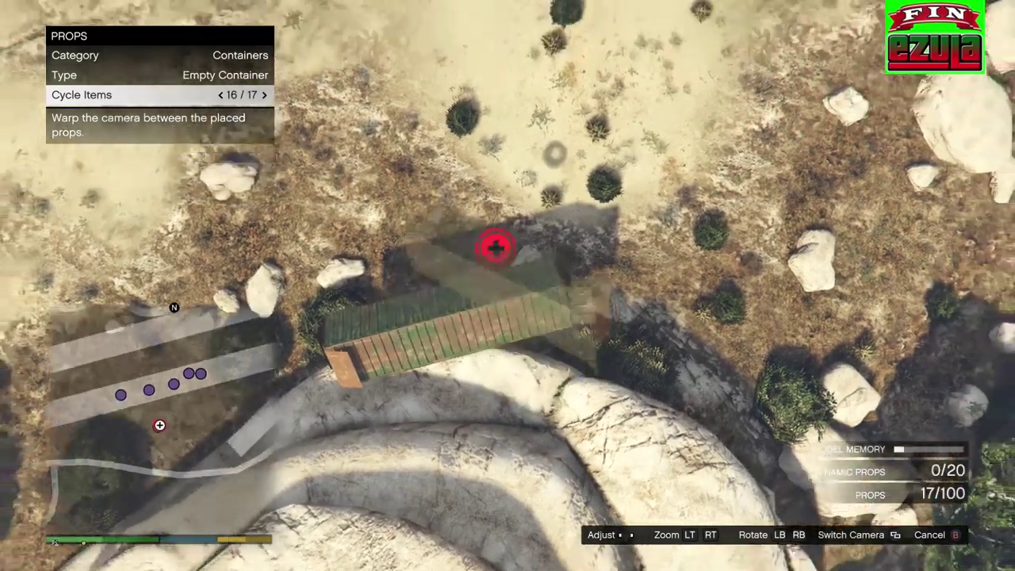
# Step: Cycle between props 12 and 17 with the Empty Container and place another one on top of the container stack
pyautogui.press('Left')
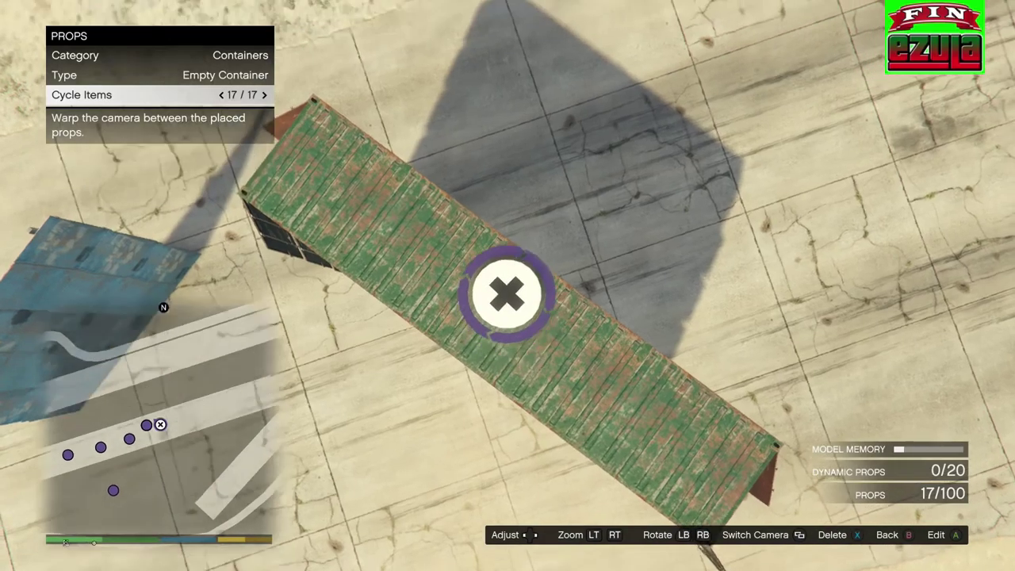
pyautogui.press('Left')
pyautogui.press('Left')
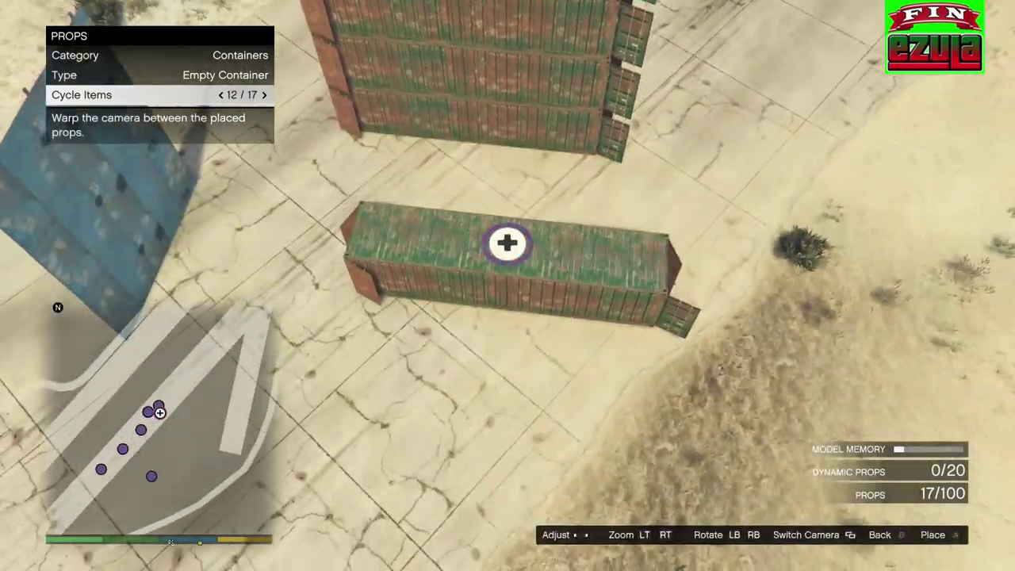
pyautogui.press('Left')
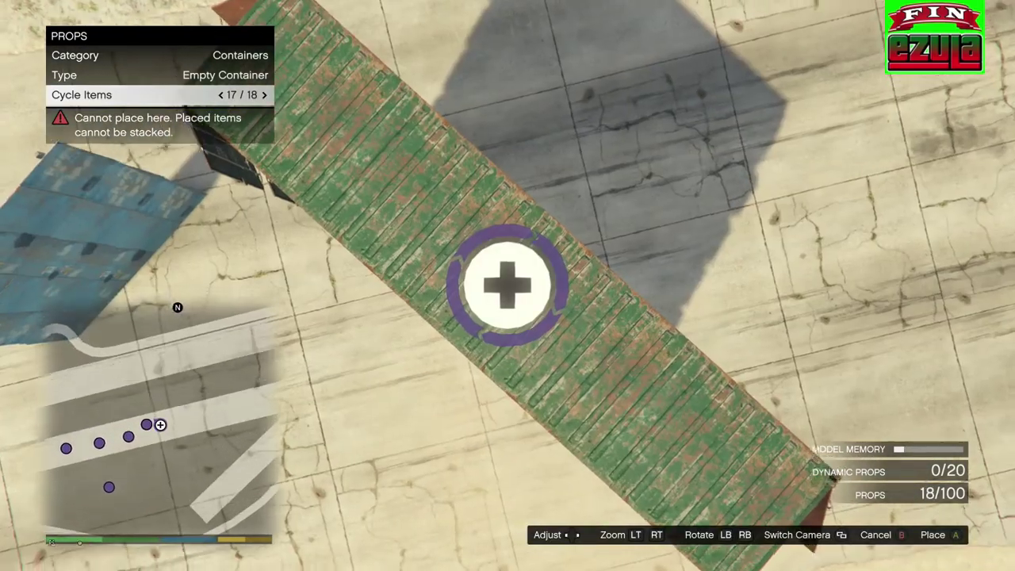
pyautogui.press('Return')
pyautogui.press('Left')
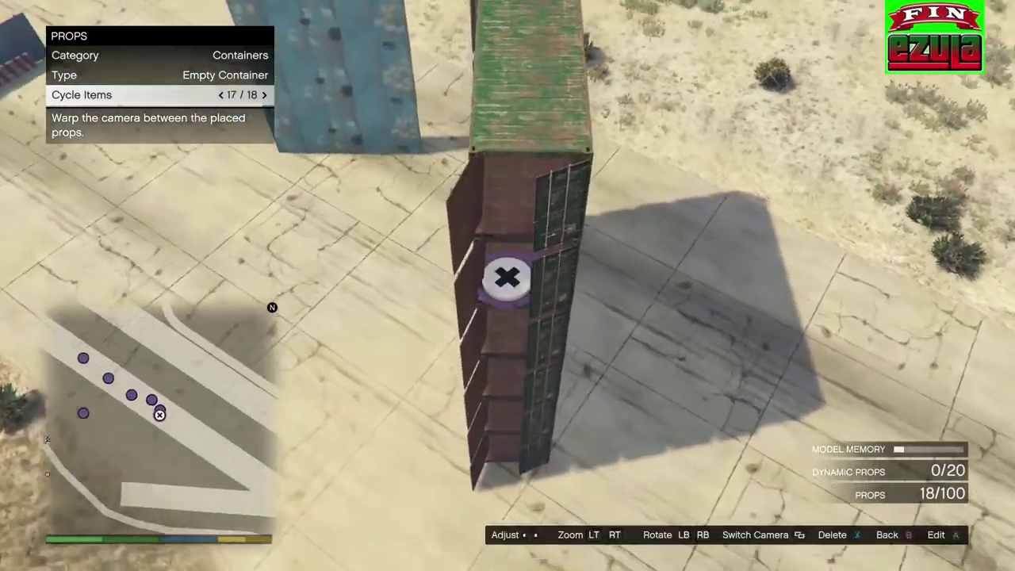
# Step: Cycle back through the placed containers to prop 11 and return to the Race Creator main menu
pyautogui.press('Left')
pyautogui.press('Left')
pyautogui.press('Left')
pyautogui.press('Left')
pyautogui.press('Left')
pyautogui.press('Left')
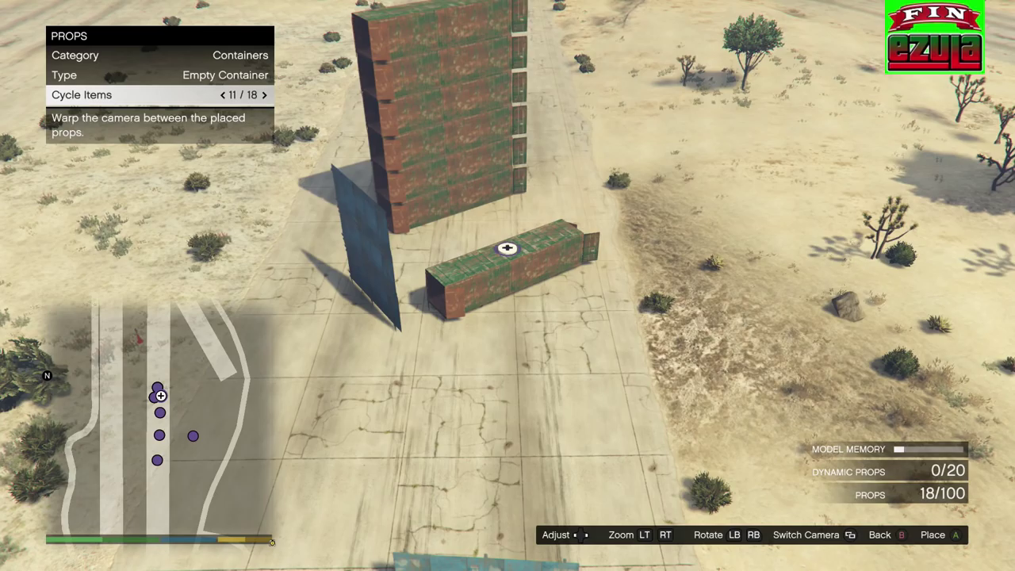
pyautogui.press('Escape')
pyautogui.press('Escape')
pyautogui.press('Up')
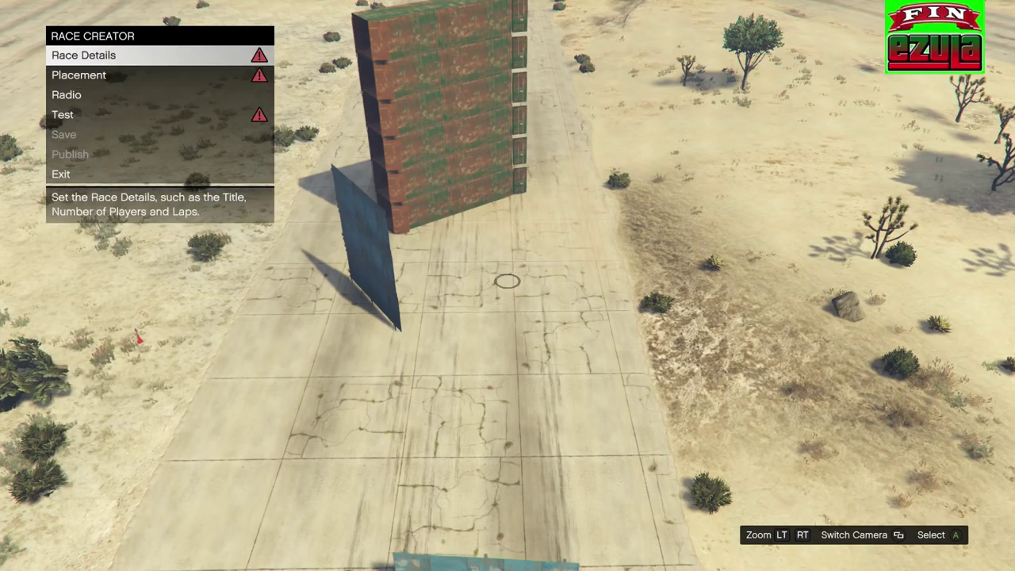
# Step: Open the race's Description in Race Details, enter "kggssdfsagg" as test text and clear it
pyautogui.press('Return')
pyautogui.press('Down')
pyautogui.press('Return')
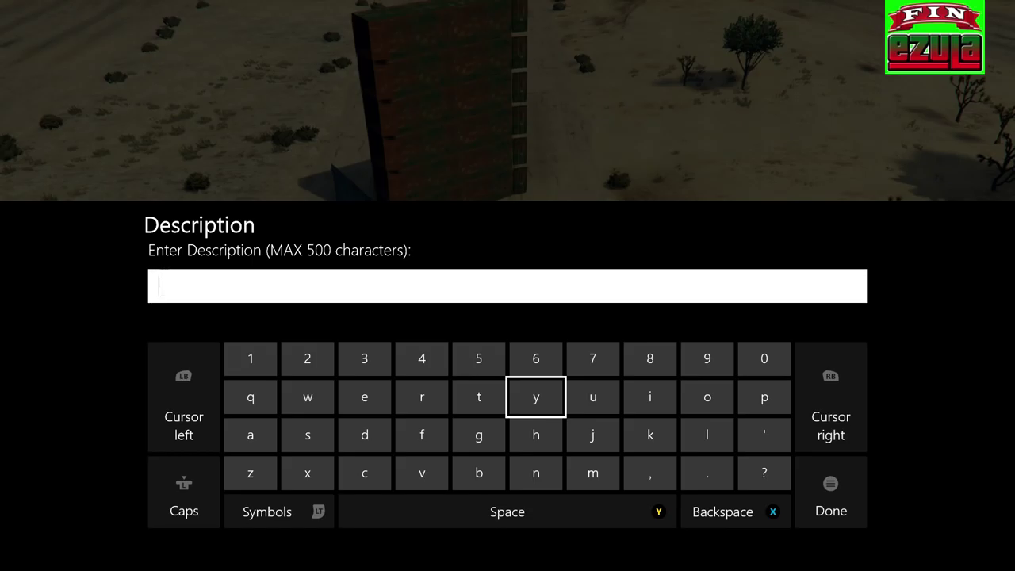
pyautogui.write('gssdfsa')
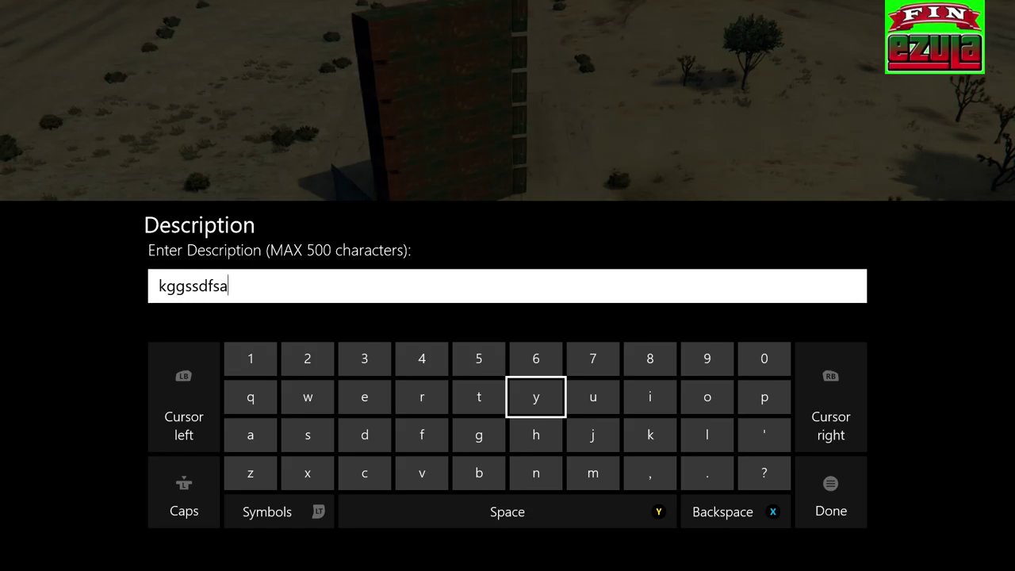
pyautogui.write('gg')
pyautogui.press('BackSpace')
pyautogui.press('BackSpace')
pyautogui.press('BackSpace')
pyautogui.press('BackSpace')
pyautogui.press('BackSpace')
pyautogui.press('BackSpace')
pyautogui.press('BackSpace')
pyautogui.press('BackSpace')
pyautogui.press('BackSpace')
pyautogui.press('BackSpace')
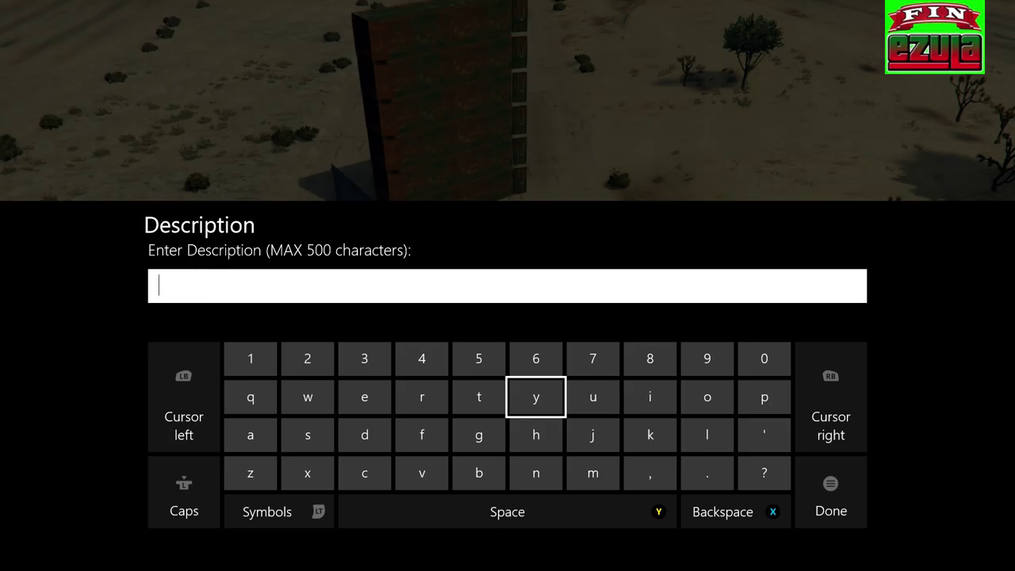
# Step: Enter "jhggggggggg" as test text in the race's Description and clear it
pyautogui.write('jhggggggggg')
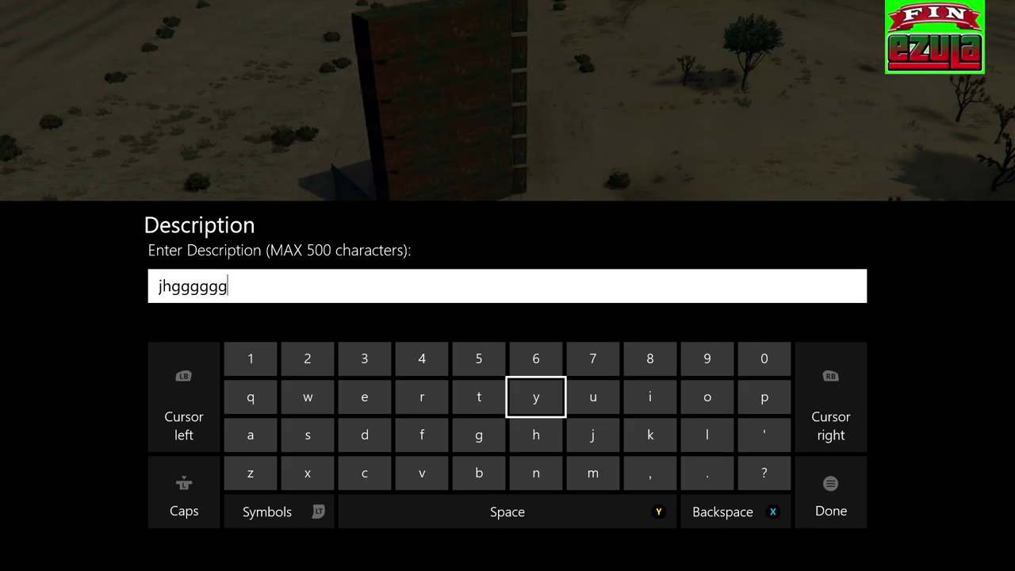
pyautogui.press('BackSpace')
pyautogui.press('BackSpace')
pyautogui.press('BackSpace')
pyautogui.press('BackSpace')
pyautogui.press('BackSpace')
pyautogui.press('BackSpace')
pyautogui.press('BackSpace')
pyautogui.press('BackSpace')
pyautogui.press('BackSpace')
pyautogui.press('BackSpace')
pyautogui.press('BackSpace')
# Step: Enter "ggsdffg" as test text in the race's Description and clear it
pyautogui.write('ggsdffg')
pyautogui.press('BackSpace')
pyautogui.press('BackSpace')
pyautogui.press('BackSpace')
pyautogui.press('BackSpace')
pyautogui.press('BackSpace')
pyautogui.press('BackSpace')
pyautogui.press('BackSpace')
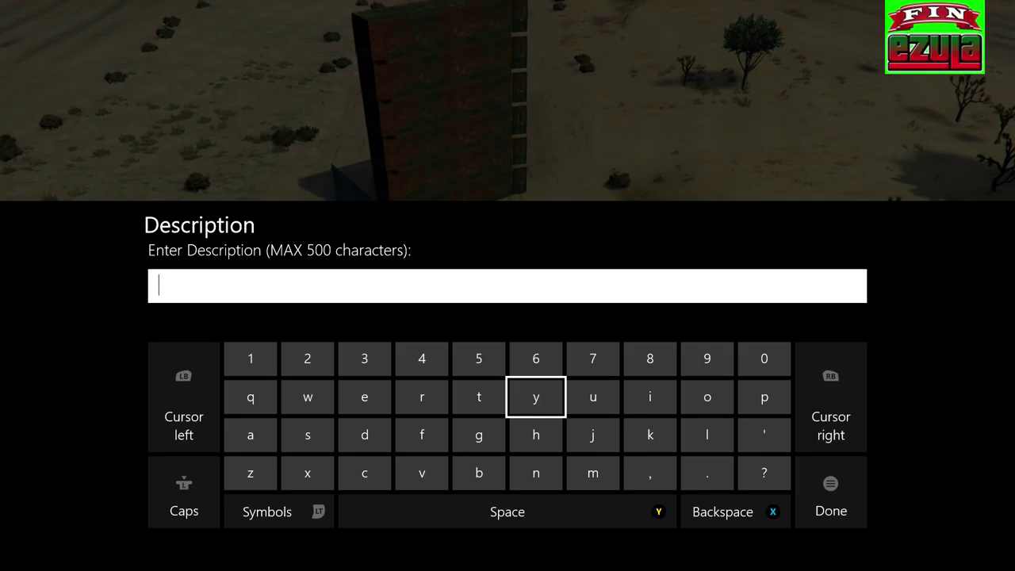
# Step: Close the Description entry with no text and return to the Race Creator main menu
pyautogui.press('Right')
pyautogui.press('Right')
pyautogui.press('Right')
pyautogui.press('Right')
pyautogui.press('Right')
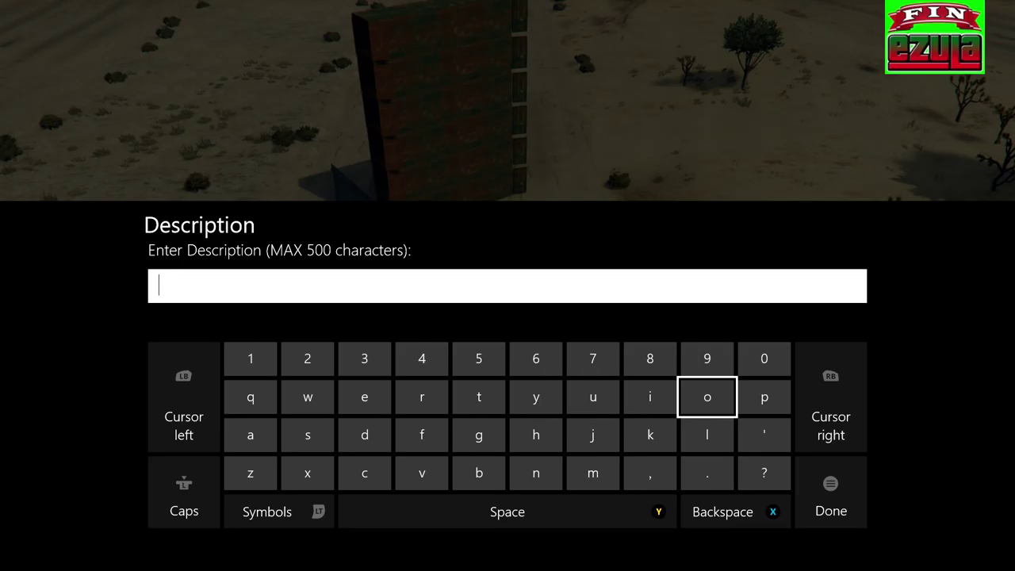
pyautogui.press('Down')
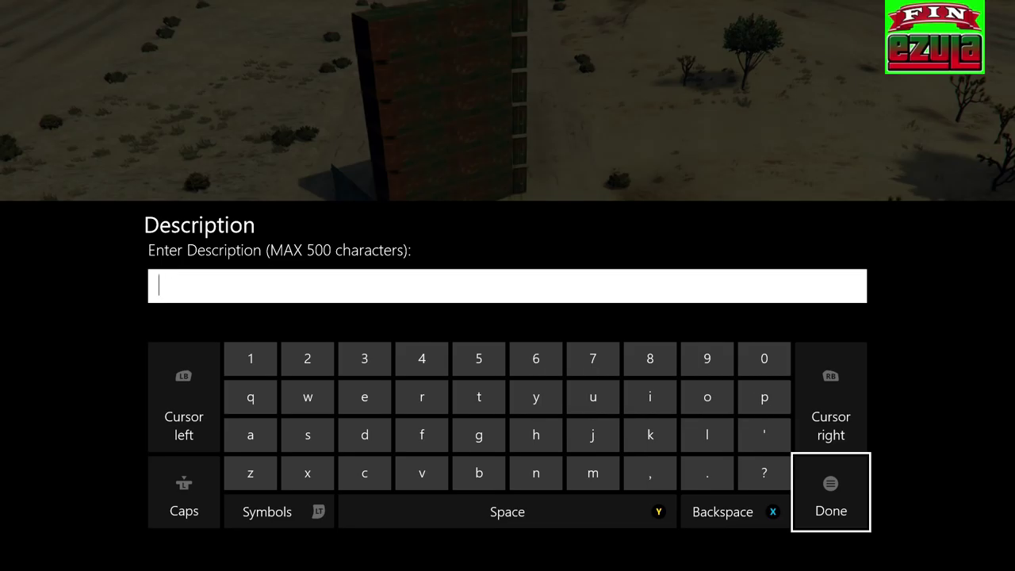
pyautogui.press('Return')
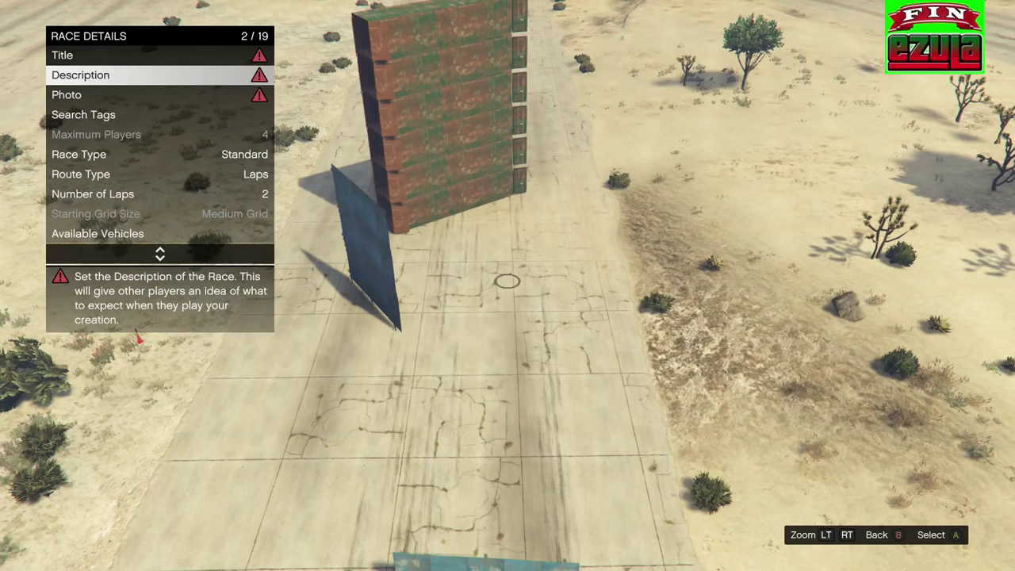
pyautogui.press('Escape')
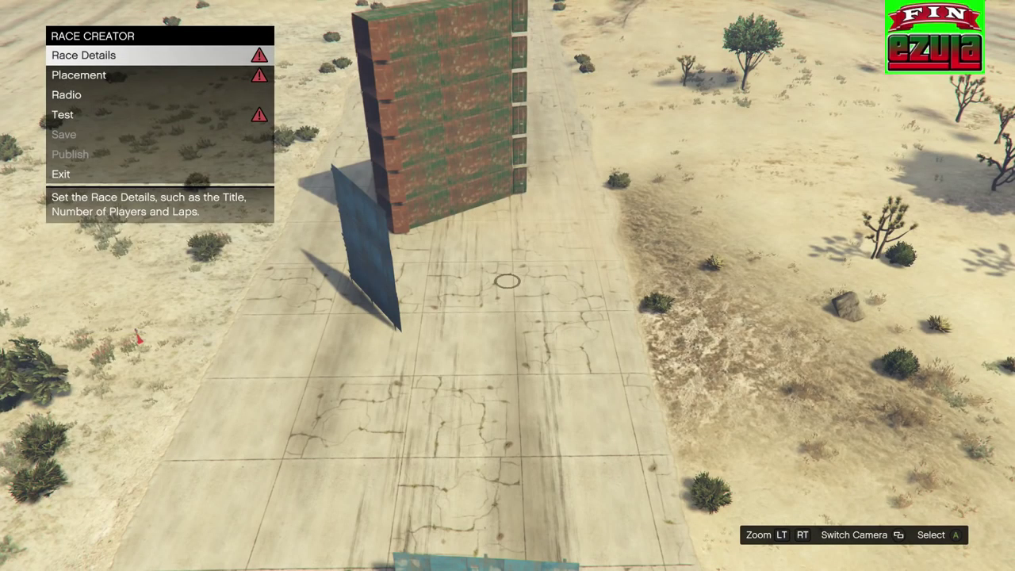
# Step: Survey the container stack, barriers and tipped Oak Tree along the runway, and leave the game for the Xbox home screen
pyautogui.press('Up')
pyautogui.press('w')
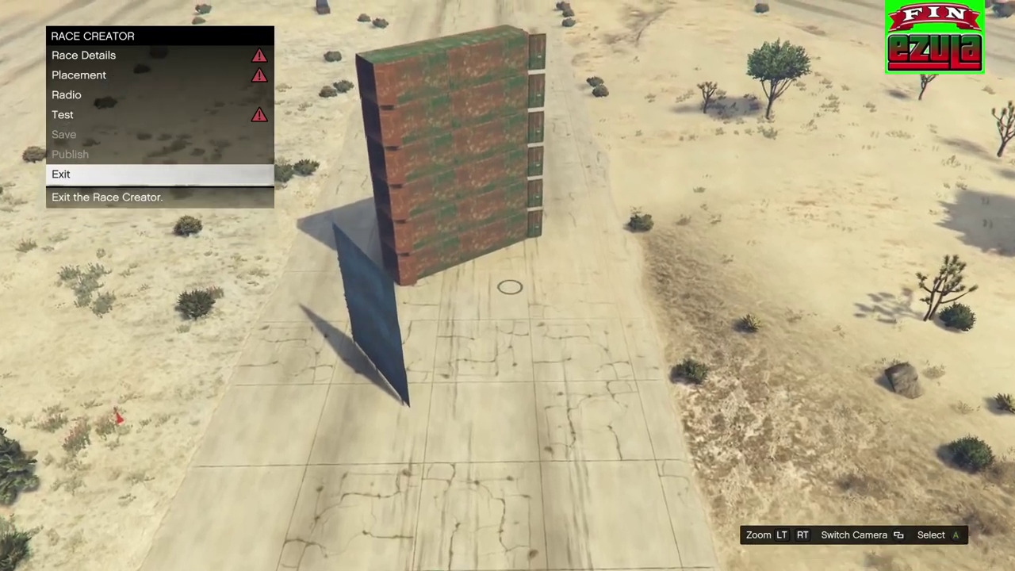
pyautogui.press('a')
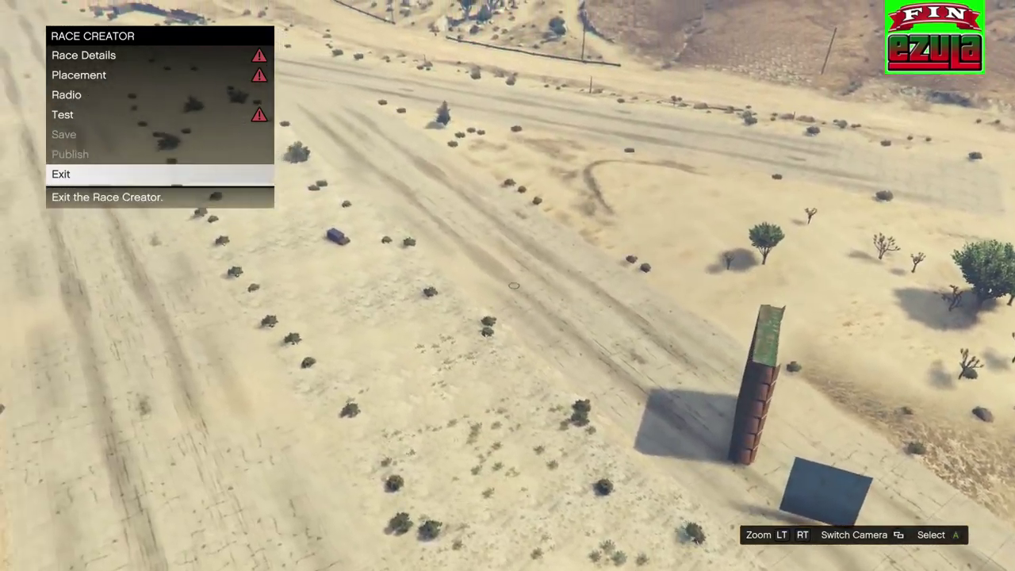
pyautogui.press('d')
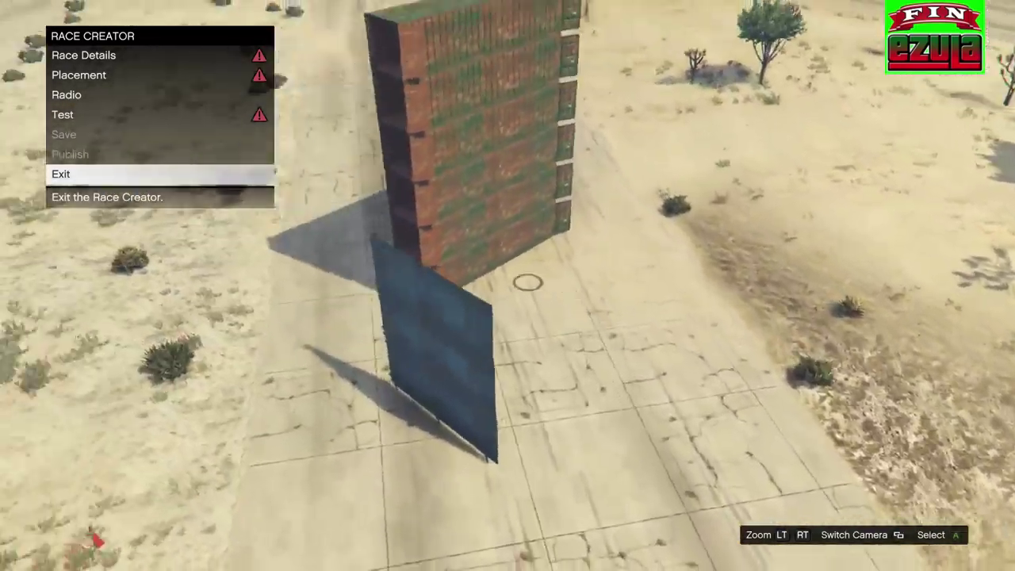
pyautogui.press('Up')
pyautogui.press('Up')
pyautogui.press('Up')
pyautogui.press('Up')
pyautogui.press('Down')
pyautogui.press('Down')
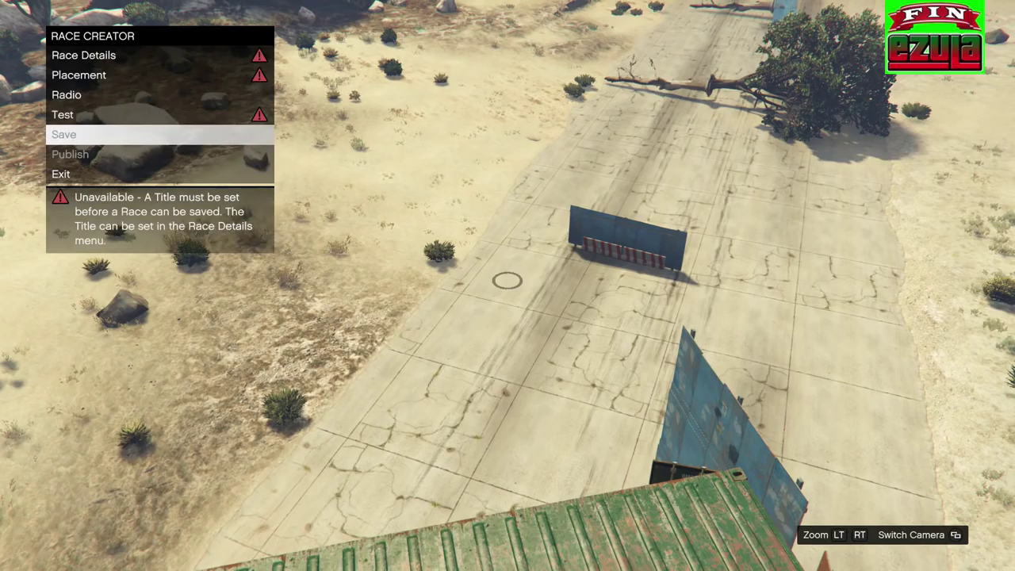
pyautogui.press('super')
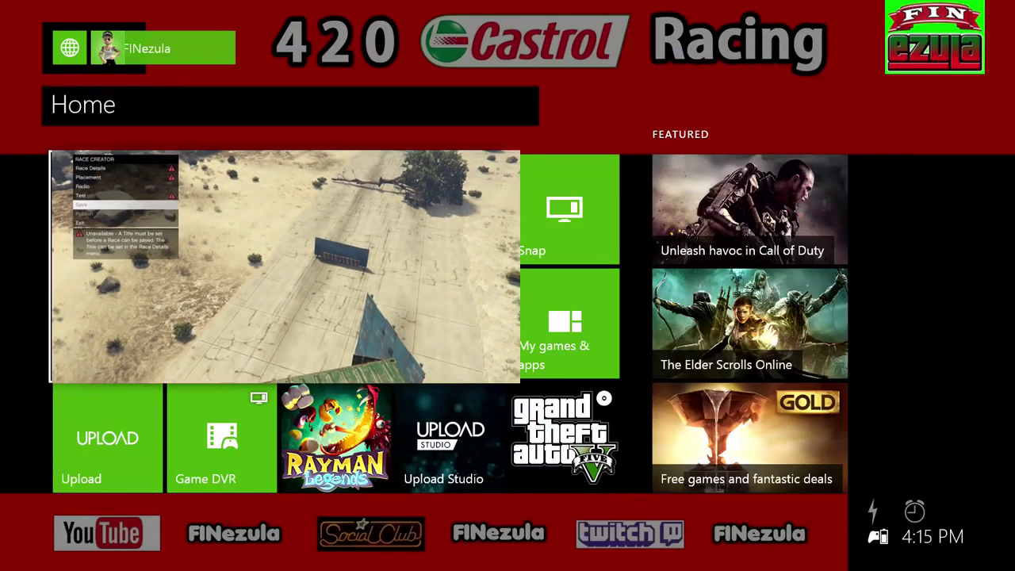
# Step: Take the console offline in the Xbox Network settings and return to the Race Creator in GTA V
pyautogui.press('Down')
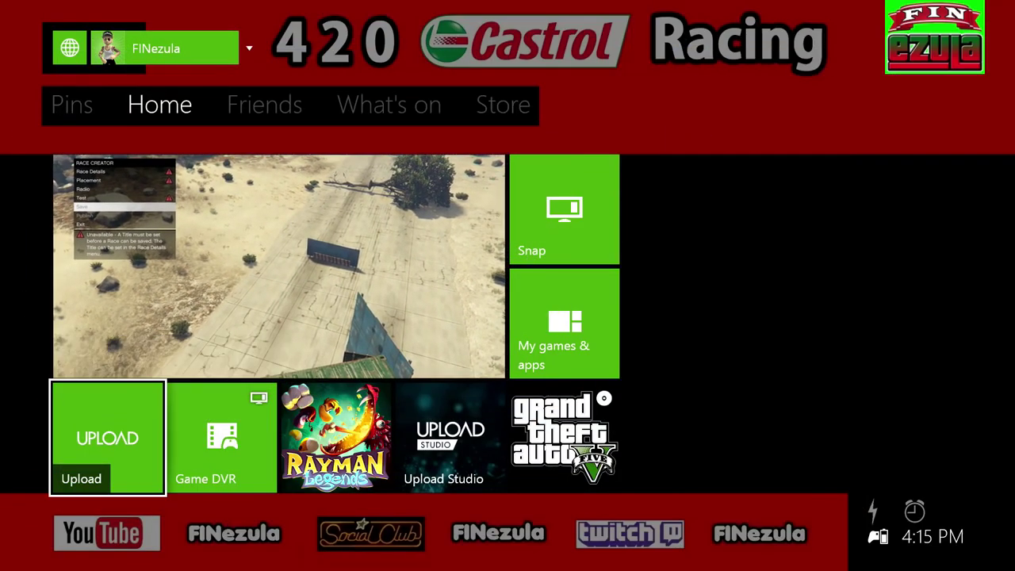
pyautogui.press('Left')
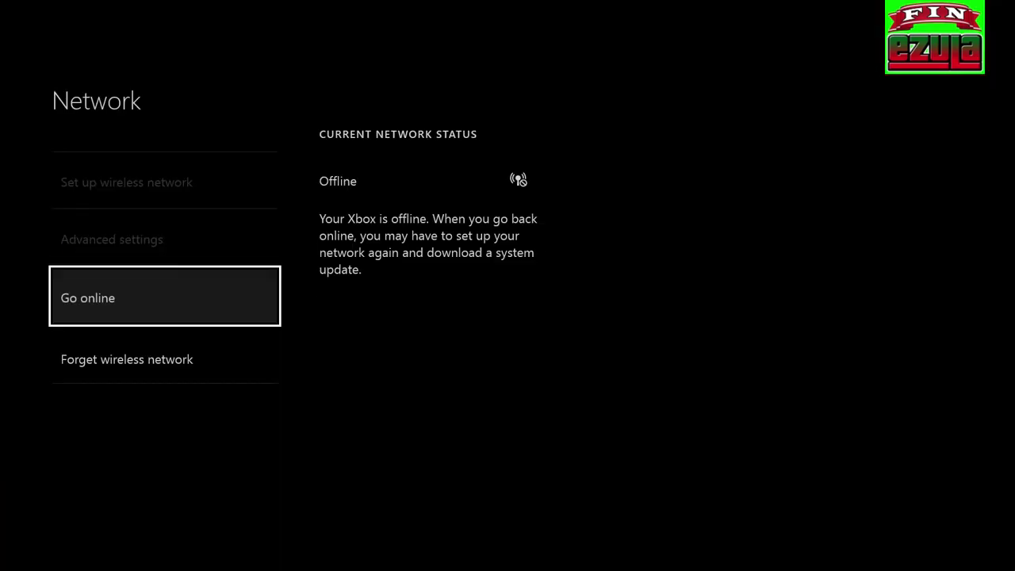
pyautogui.press('Escape')
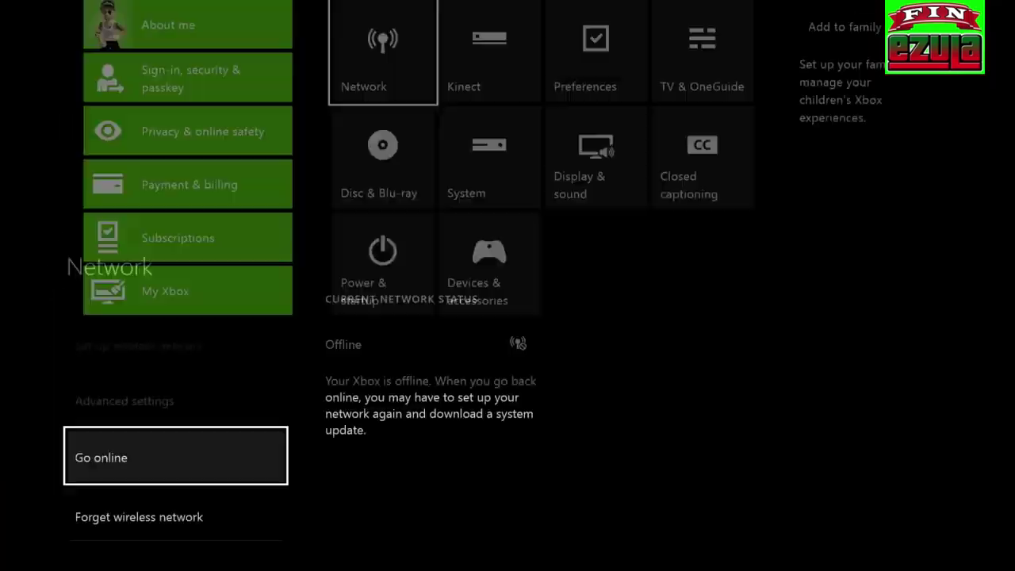
pyautogui.press('super')
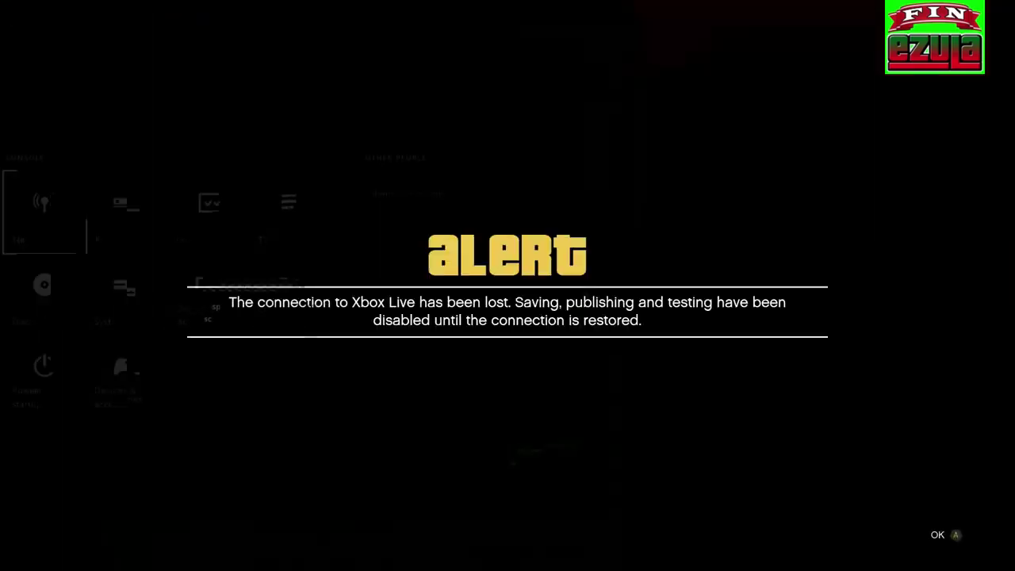
# Step: Bring the console back online in the Xbox Network settings, return to the game and dismiss the connection alert
pyautogui.press('super')
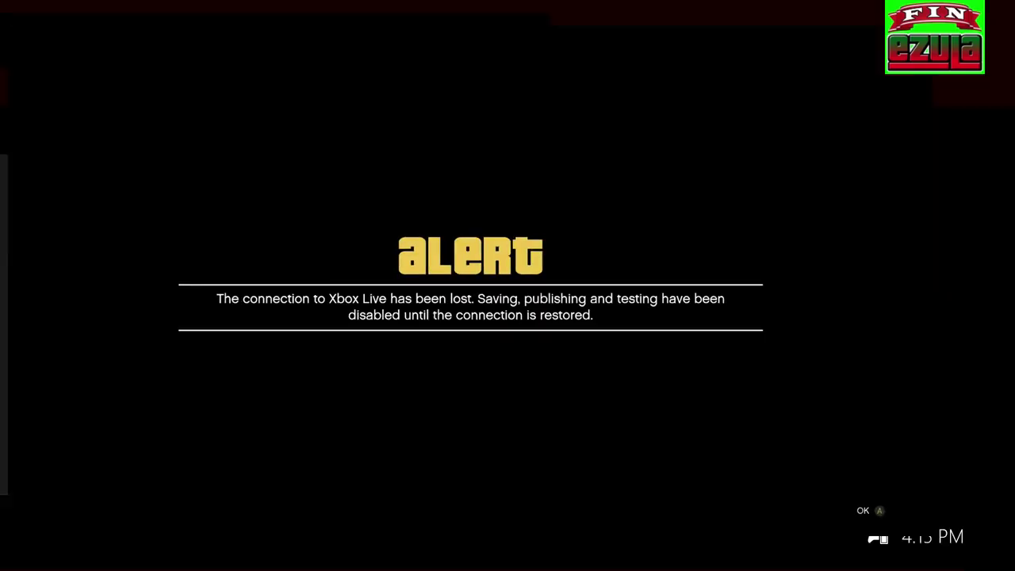
pyautogui.press('Left')
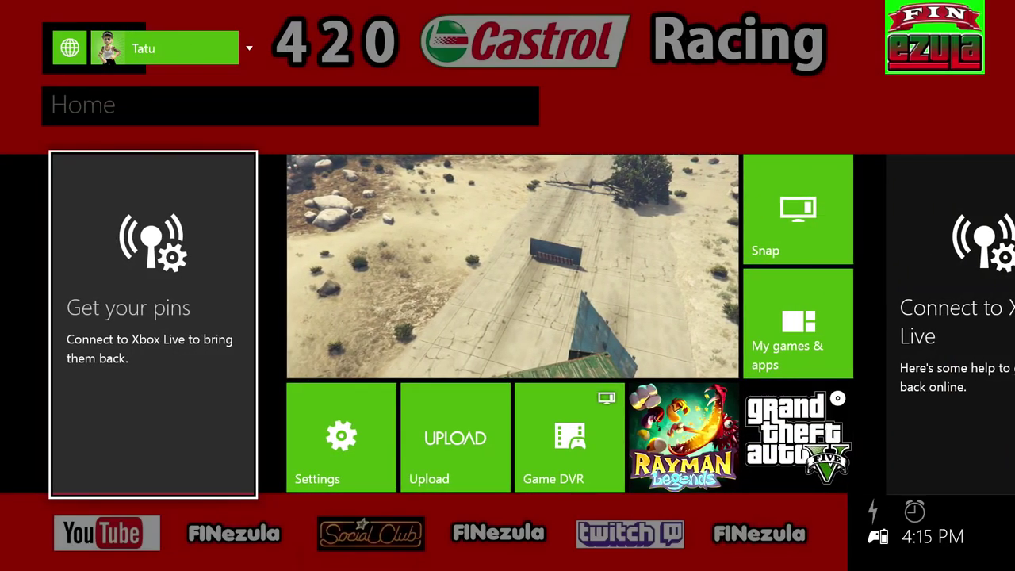
pyautogui.press('Right')
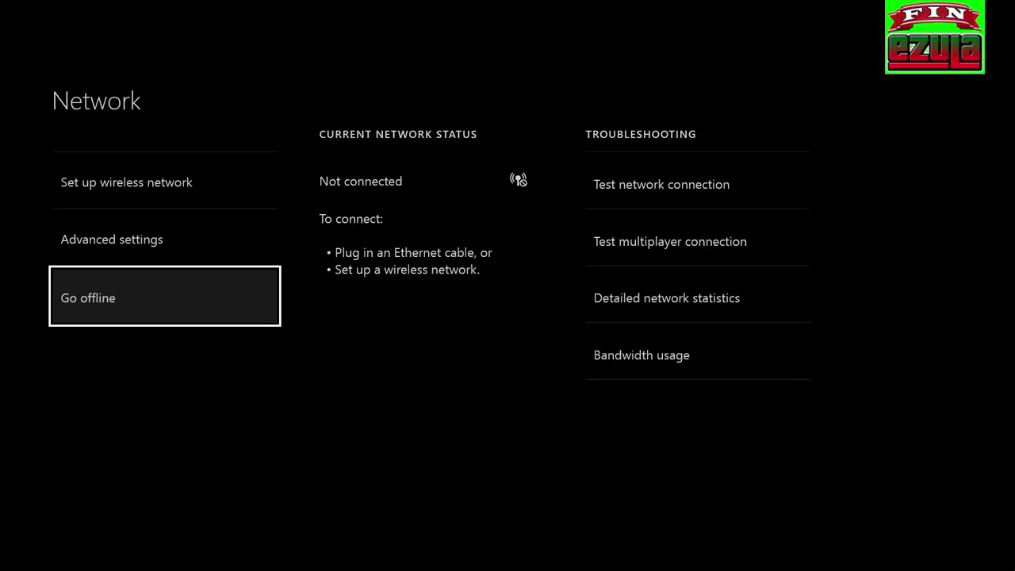
pyautogui.press('Escape')
pyautogui.press('Escape')
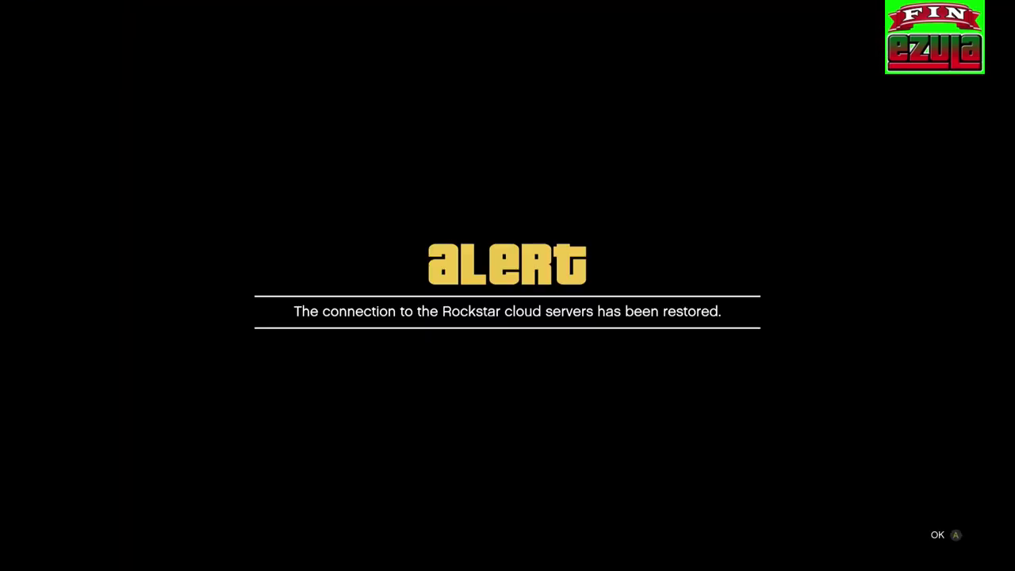
pyautogui.press('Return')
pyautogui.press('Up')
pyautogui.press('Down')
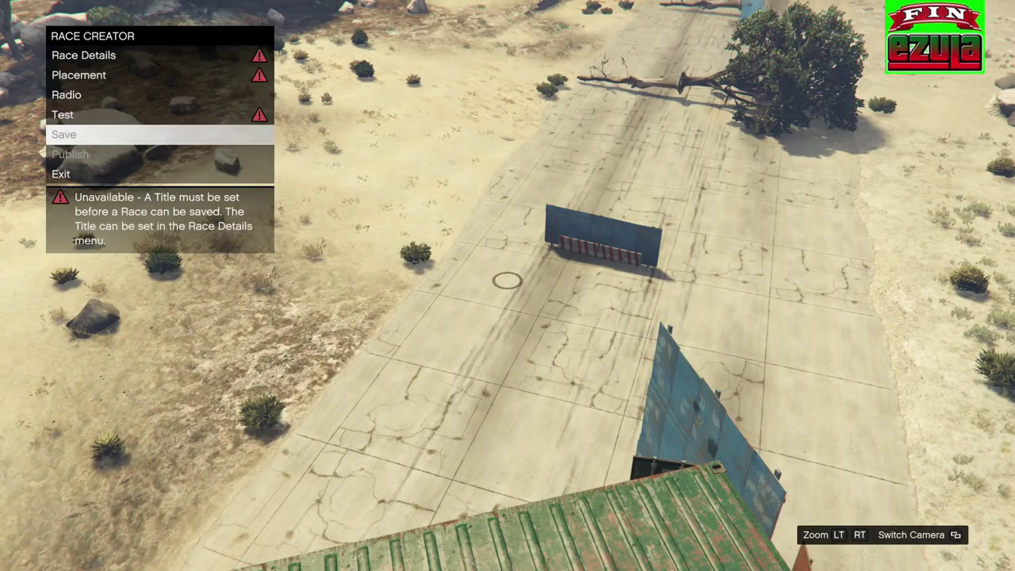
pyautogui.press('Down')
pyautogui.press('Down')
pyautogui.press('Down')
pyautogui.press('Down')
pyautogui.press('Down')
pyautogui.press('Down')
pyautogui.press('Down')
pyautogui.press('Up')
pyautogui.press('Up')
pyautogui.press('Down')
pyautogui.press('Down')
pyautogui.press('Up')
pyautogui.press('Up')
pyautogui.press('Down')
pyautogui.press('Down')
# Step: Examine the blue wall panel and red-striped barrier on the runway up close
pyautogui.press('w')
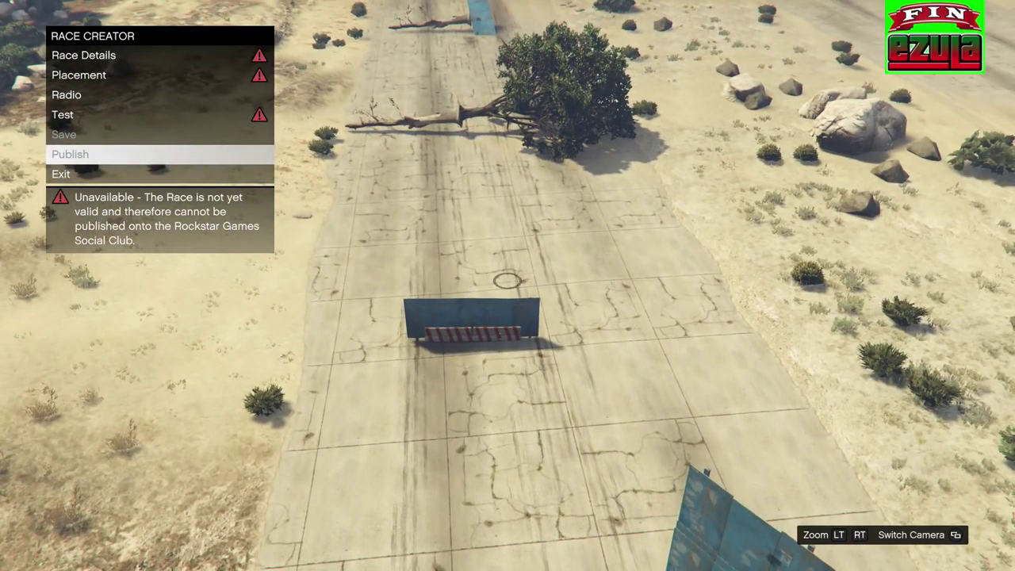
pyautogui.press('Up')
pyautogui.scroll(3, 508, 317)
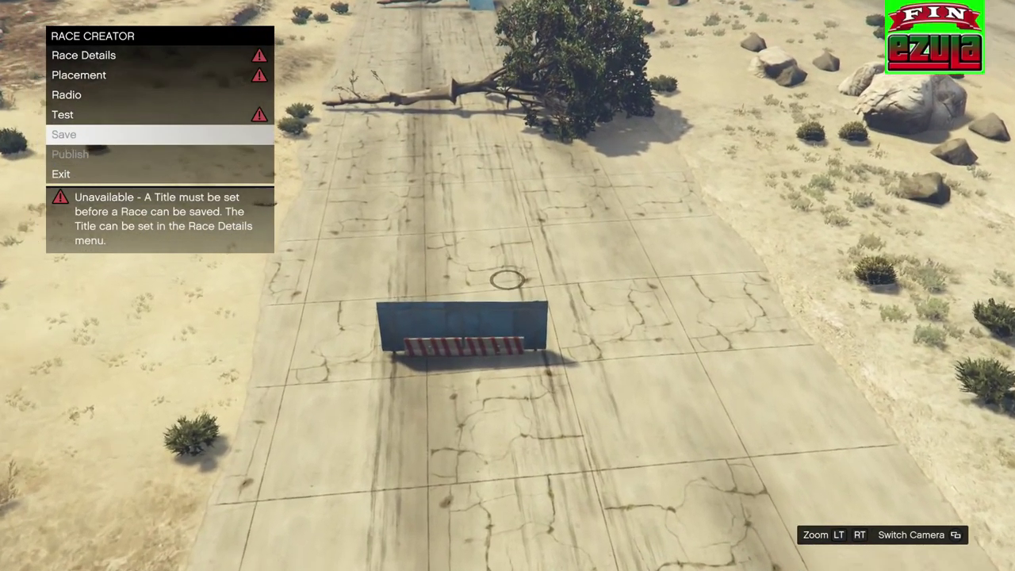
pyautogui.scroll(3, 508, 317)
pyautogui.press('Up')
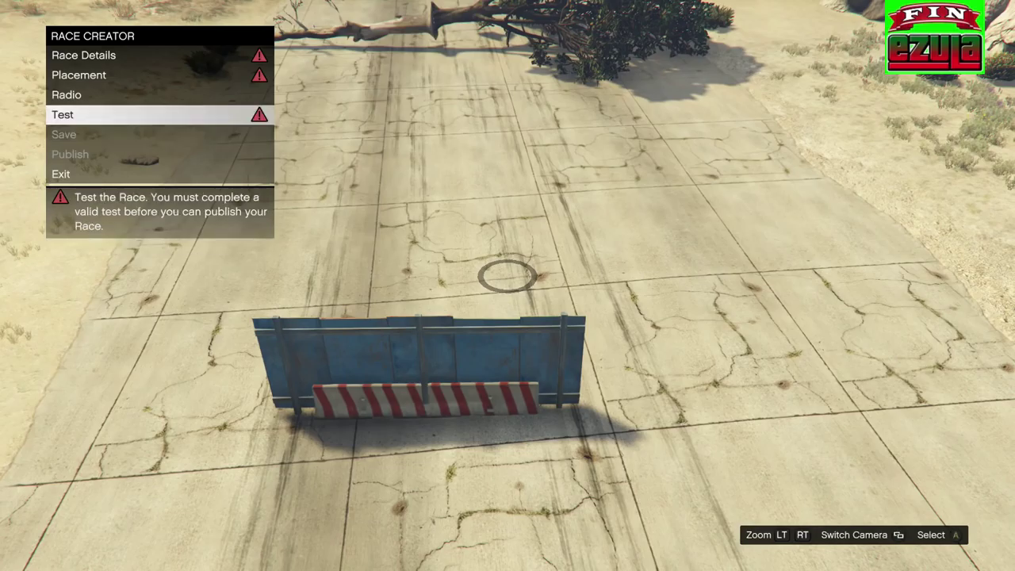